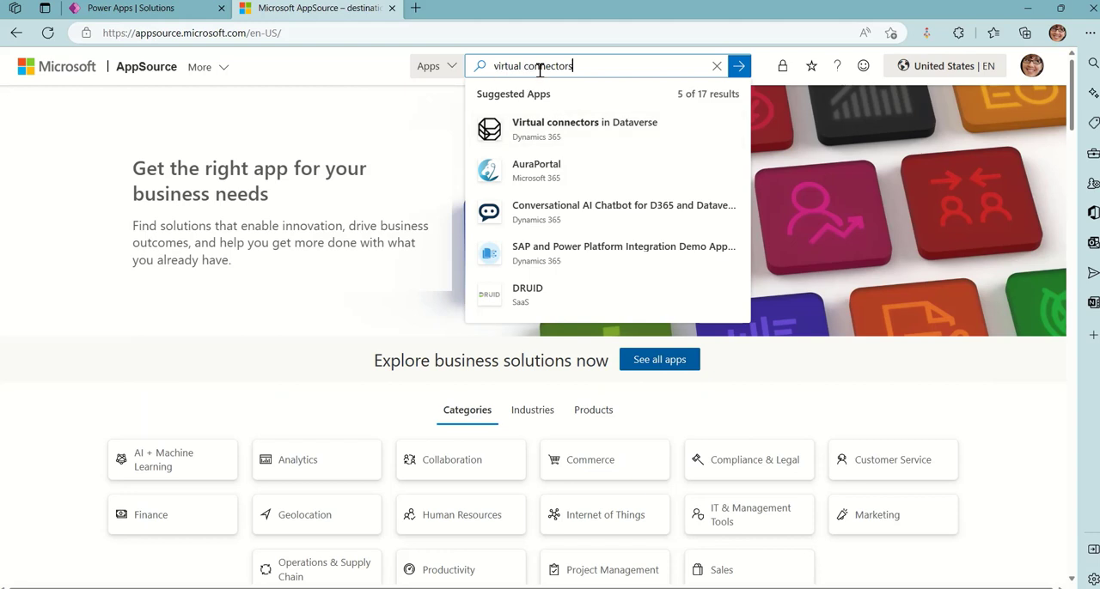
Get the free Virtual connectors in Dataverse app from AppSource and confirm the prefilled account details
left_click(593, 131)
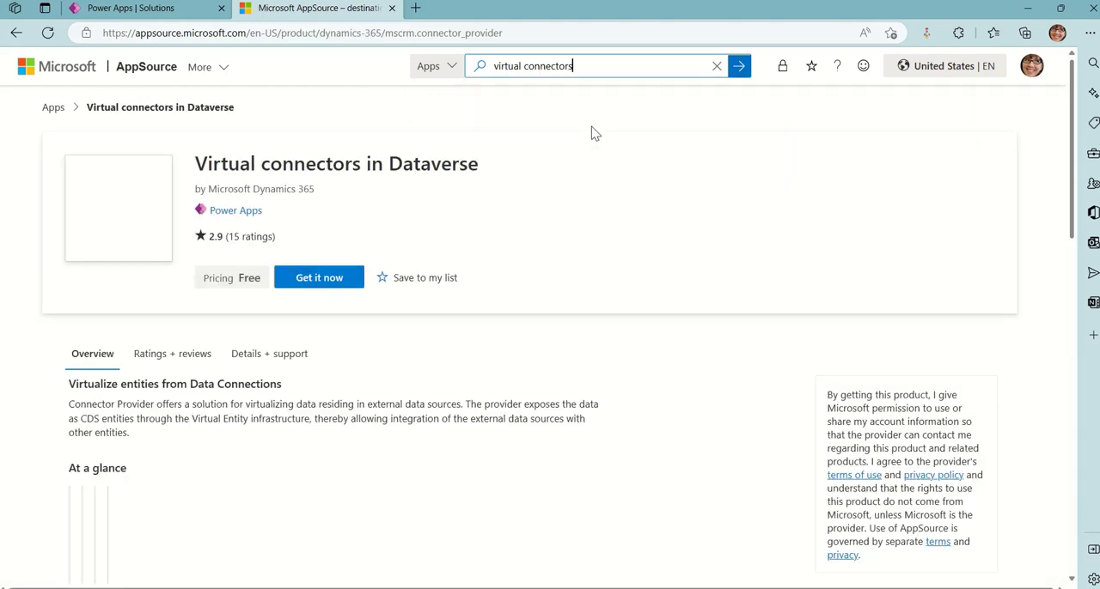
left_click(319, 284)
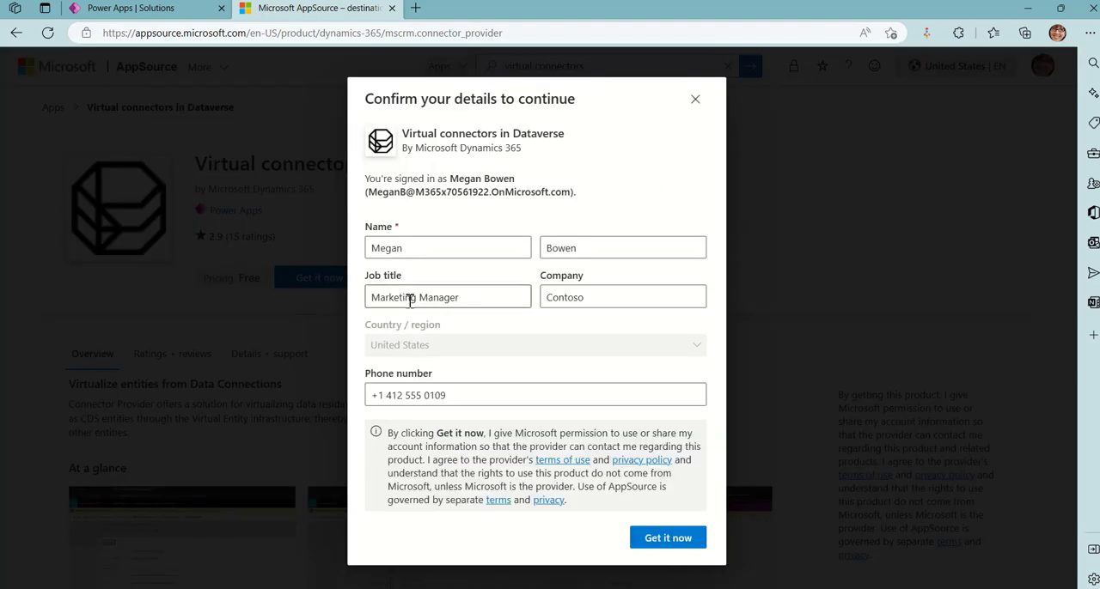
left_click(667, 539)
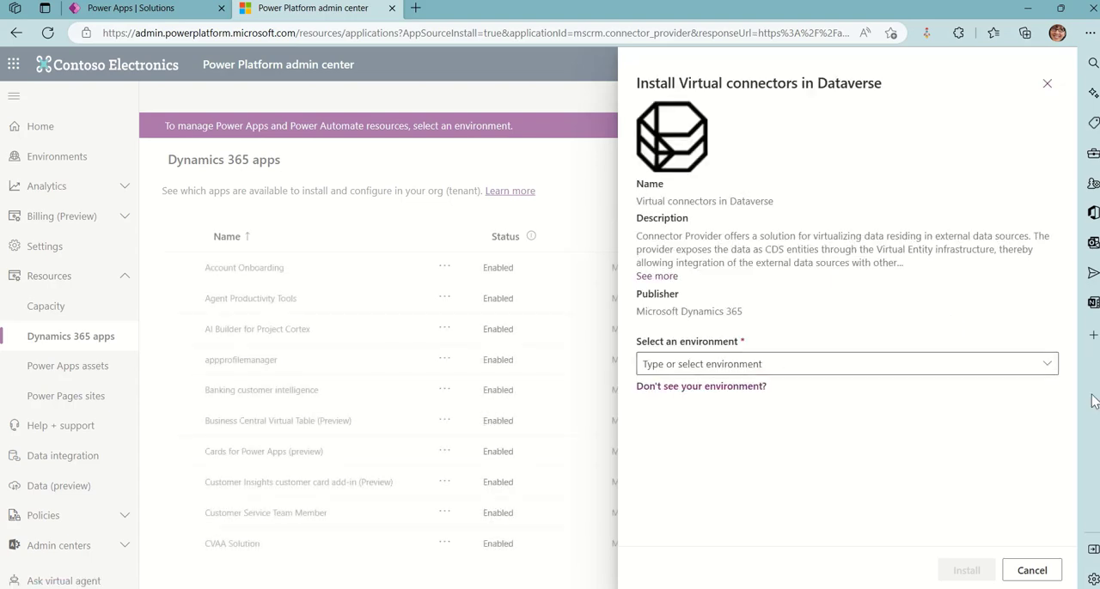
Install Virtual connectors in Dataverse into the signed-in account's own environment, agreeing to both sets of legal terms and privacy statements
left_click(1047, 365)
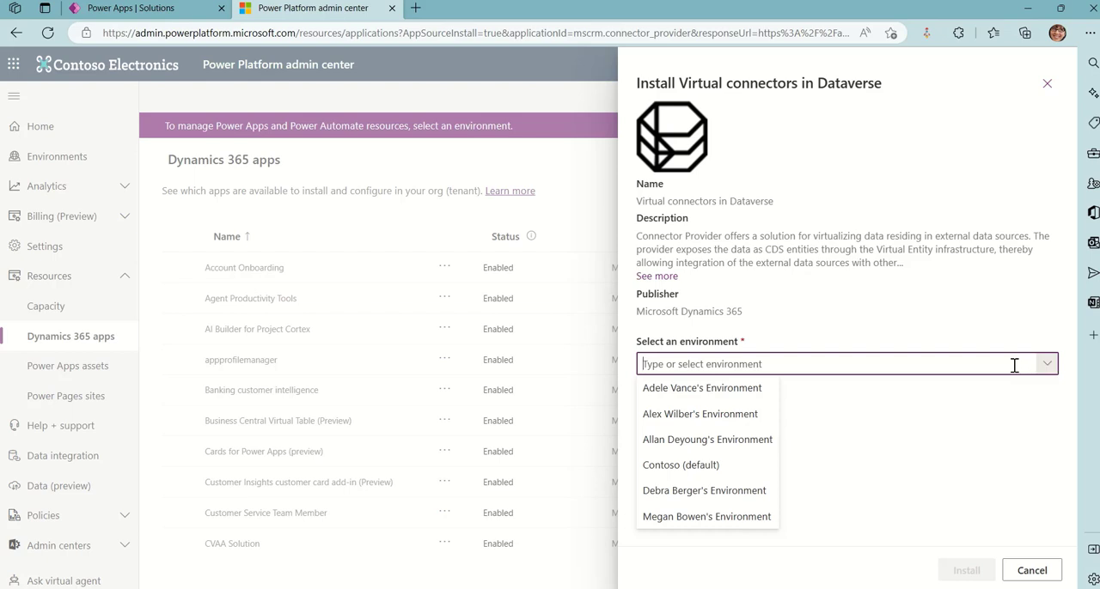
left_click(711, 518)
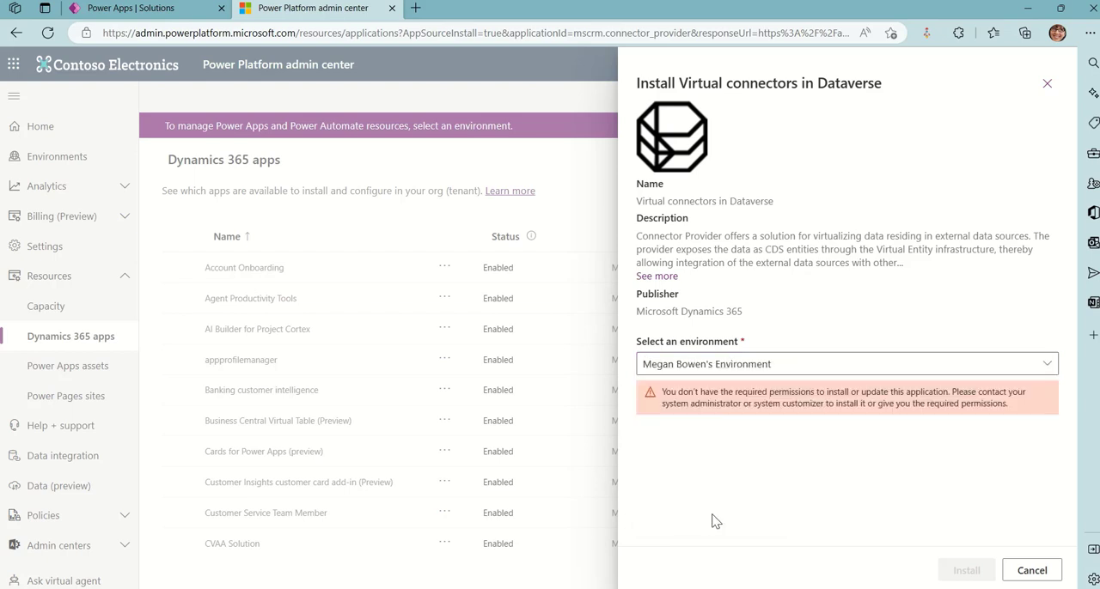
left_click(643, 420)
left_click(643, 452)
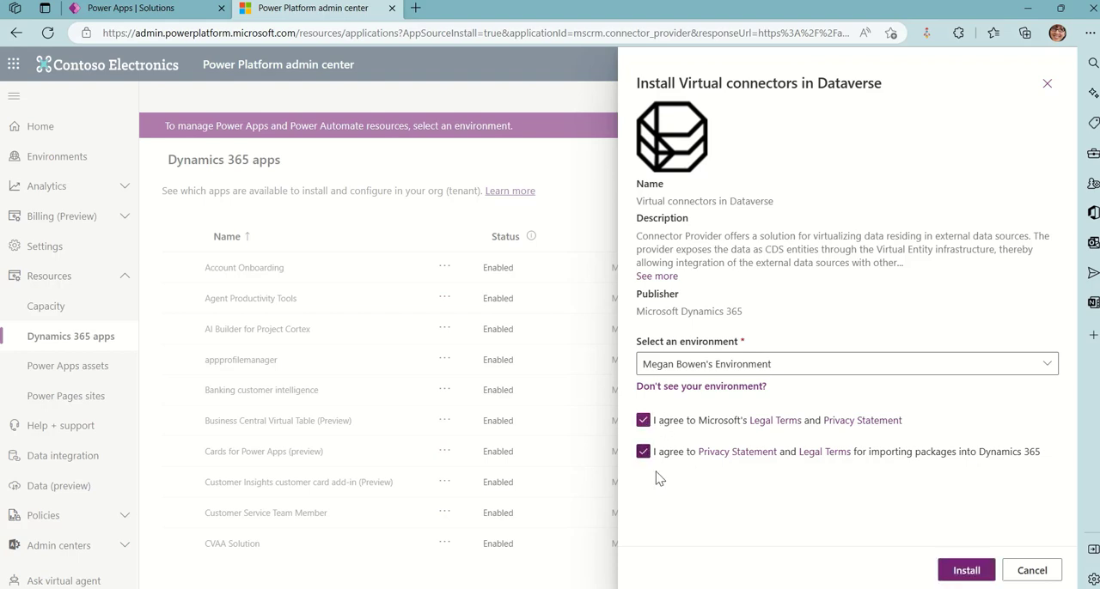
left_click(967, 576)
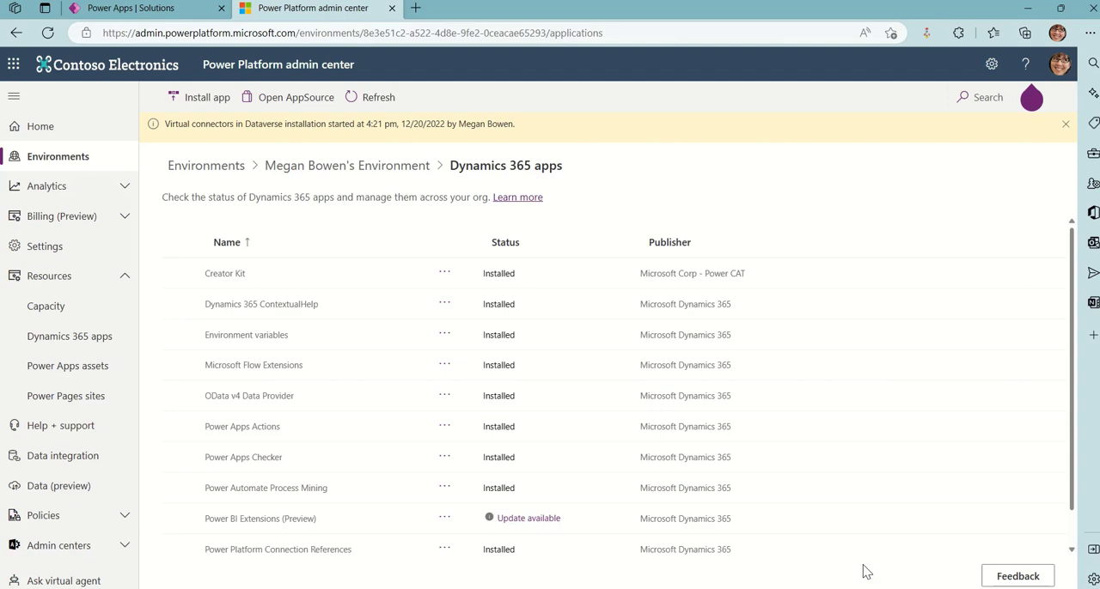
Update the Power BI Extensions (Preview) app in the environment, agreeing to its terms of service
scroll(832, 433, "down", 1)
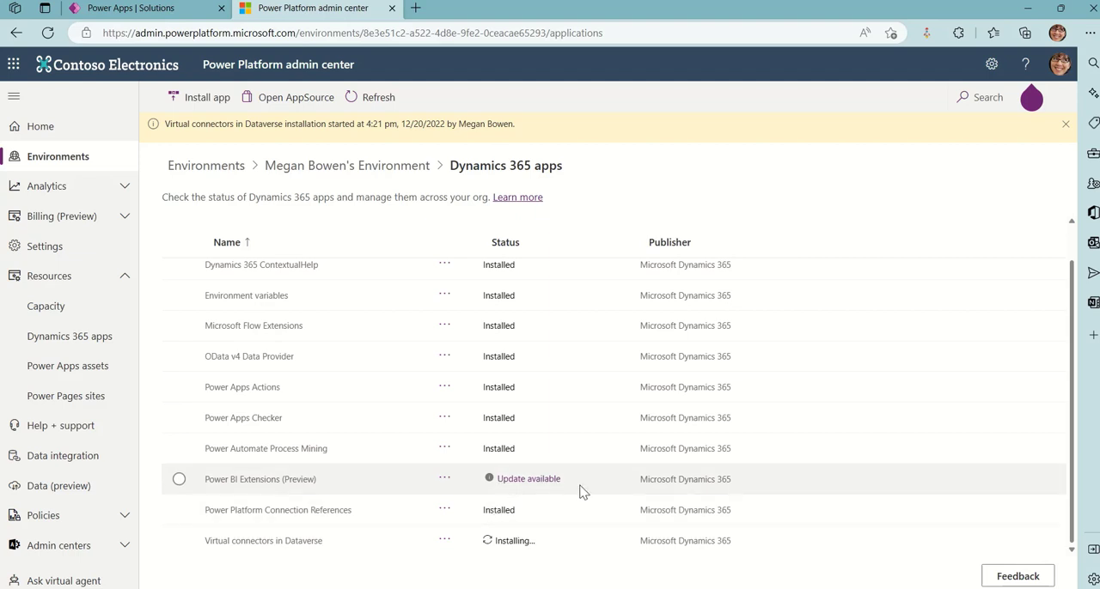
left_click(526, 480)
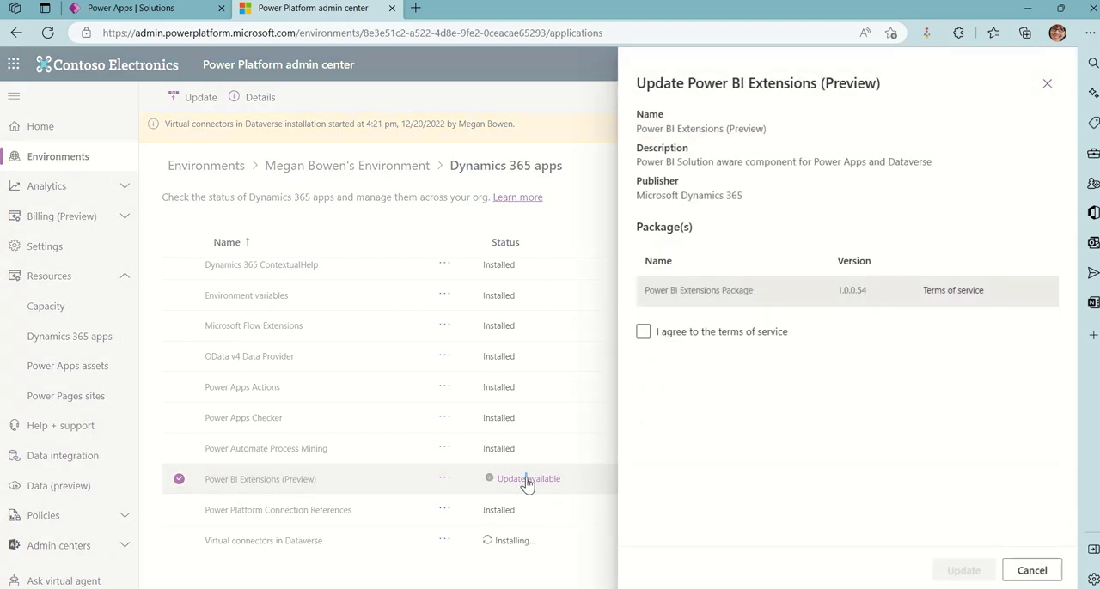
left_click(643, 331)
left_click(965, 570)
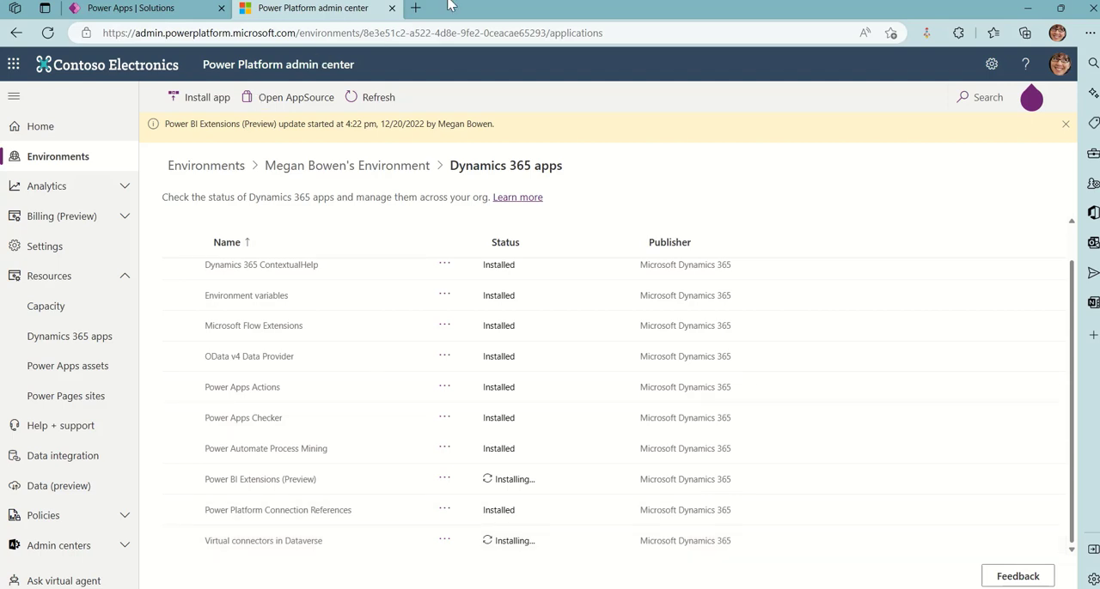
Switch to the 25 Days solution in Power Apps and look at the options for creating a new table
mouse_move(457, 7)
left_click(419, 35)
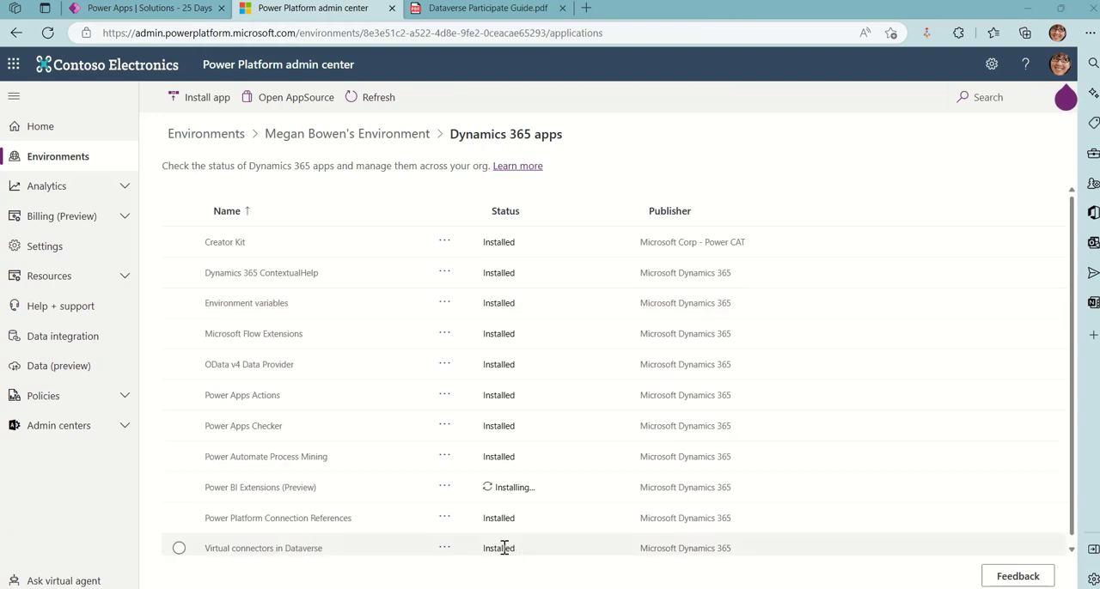
left_click(146, 8)
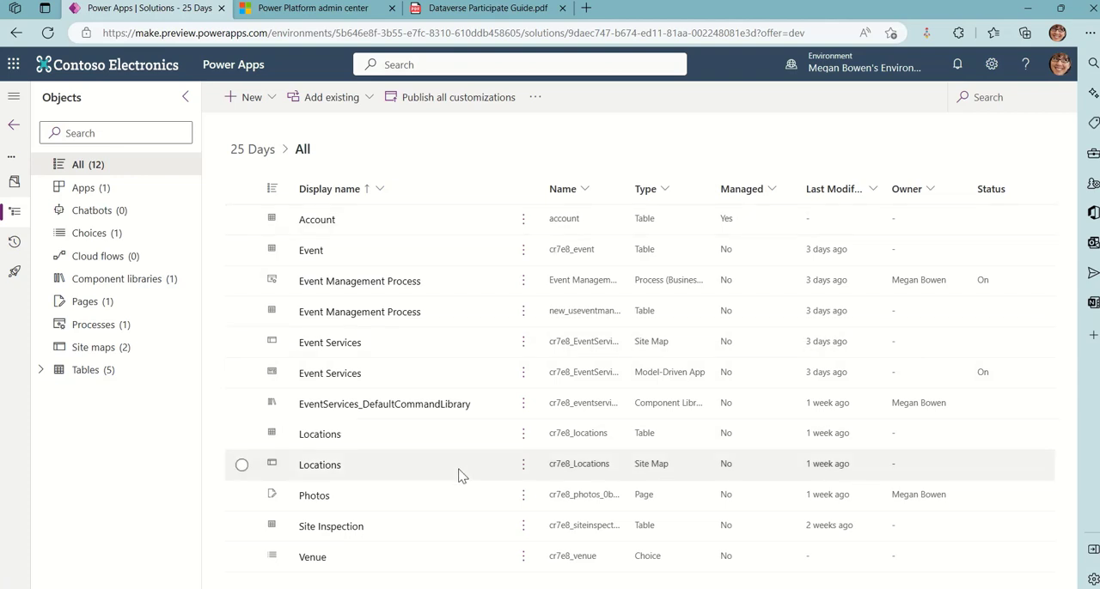
left_click(361, 97)
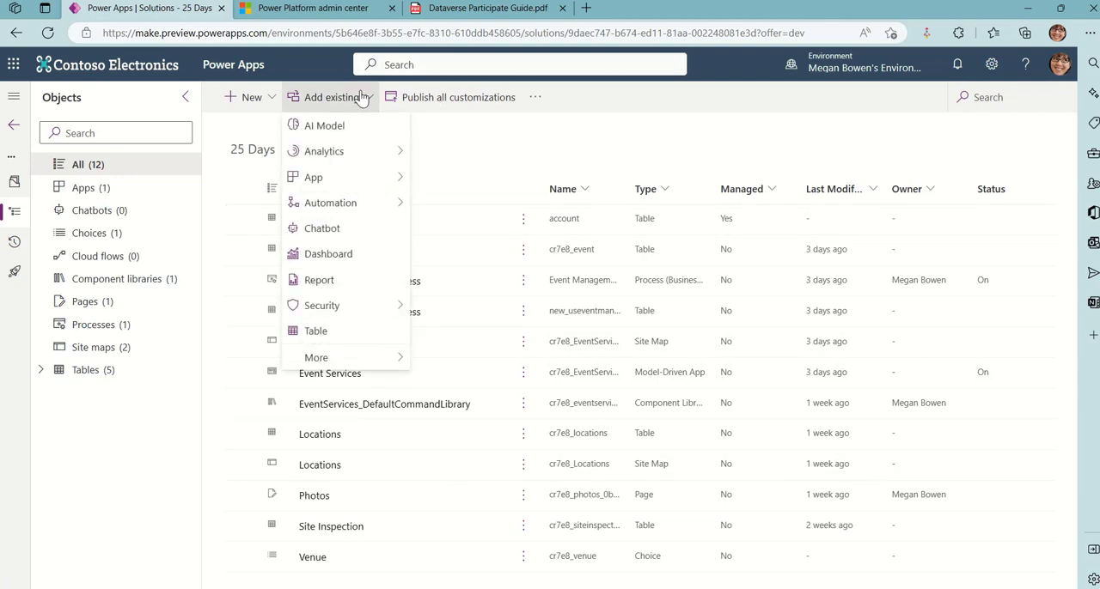
left_click(273, 99)
mouse_move(315, 279)
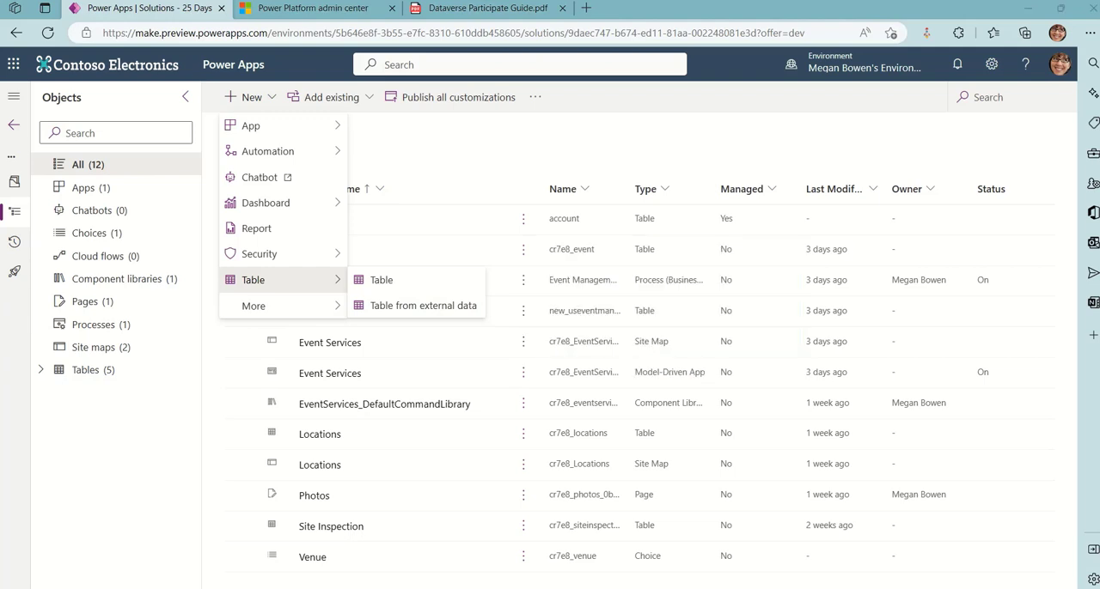
Append the flag ?powerappsEntities.enableVirtualTablesCreation=true to the solution's web address and reload the page
left_click(821, 34)
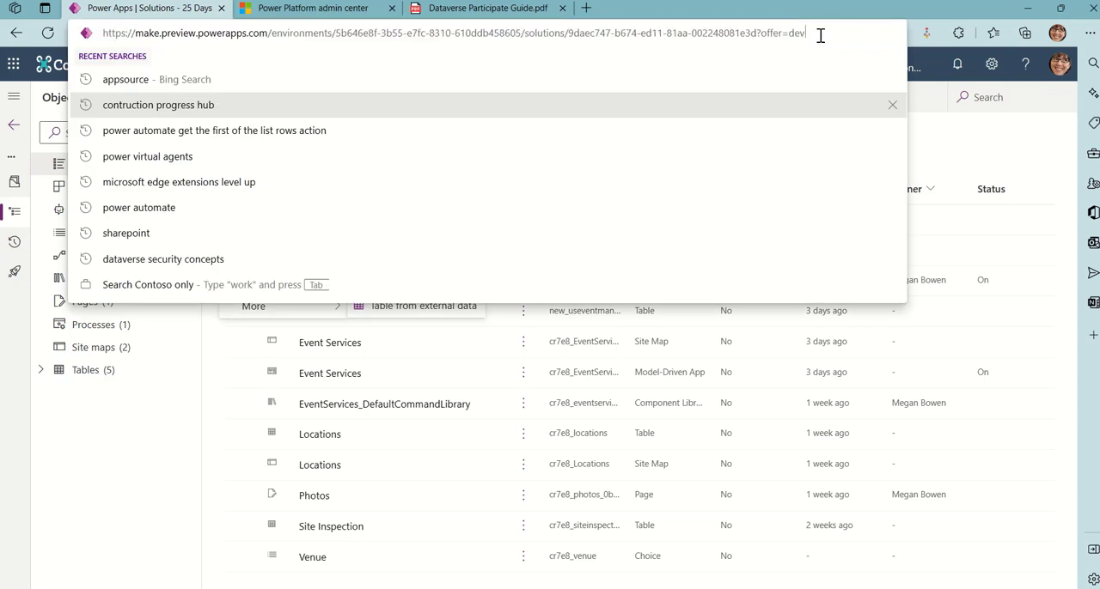
type("?powerappsEntities.enableVirtualTablesCreation=true")
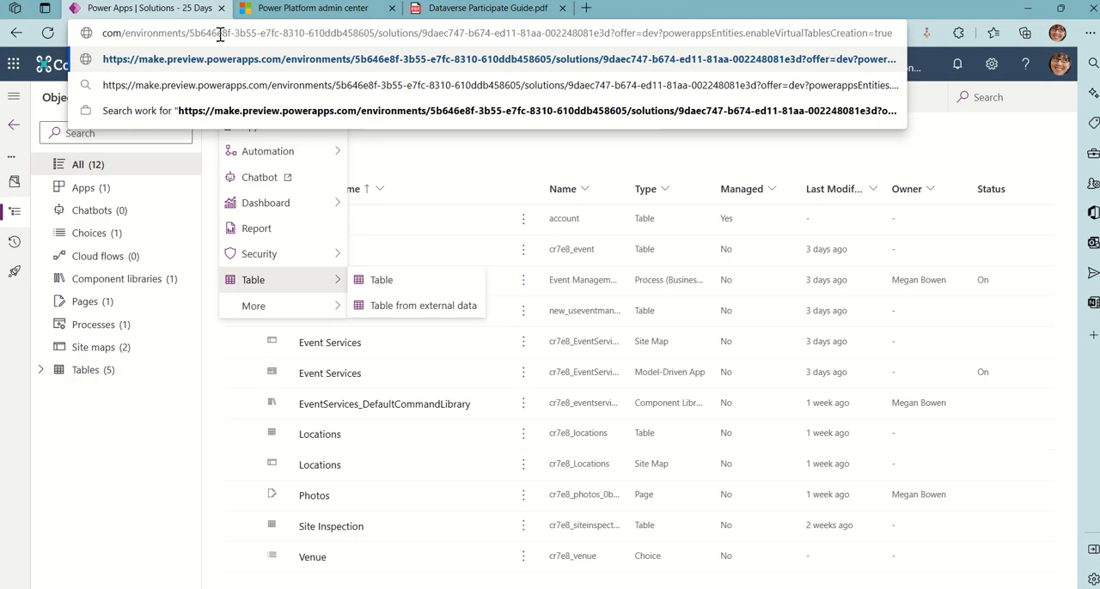
key("Return")
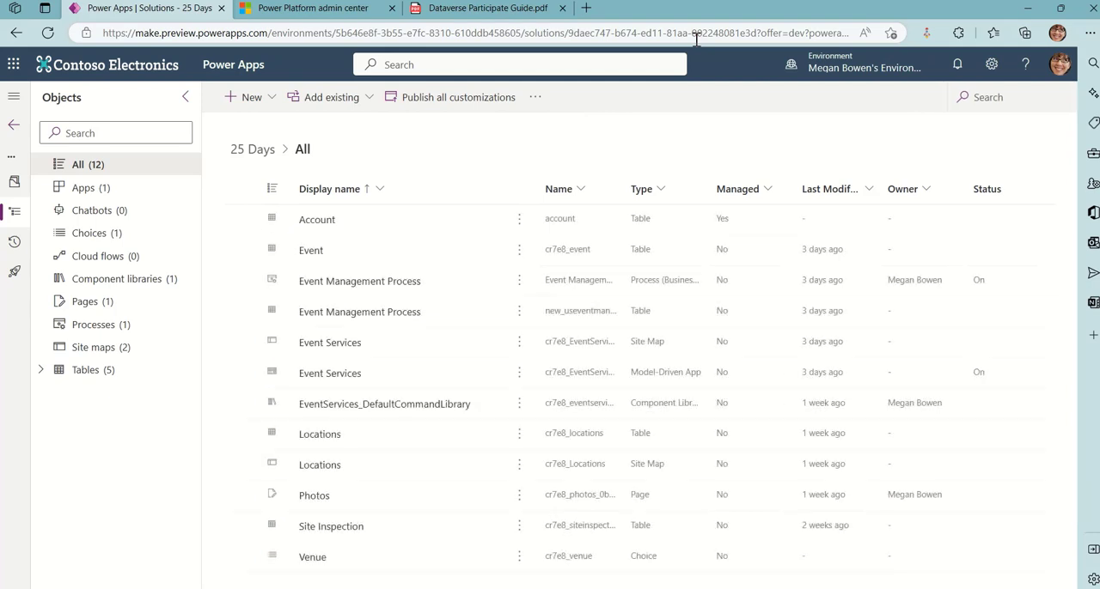
left_click(710, 34)
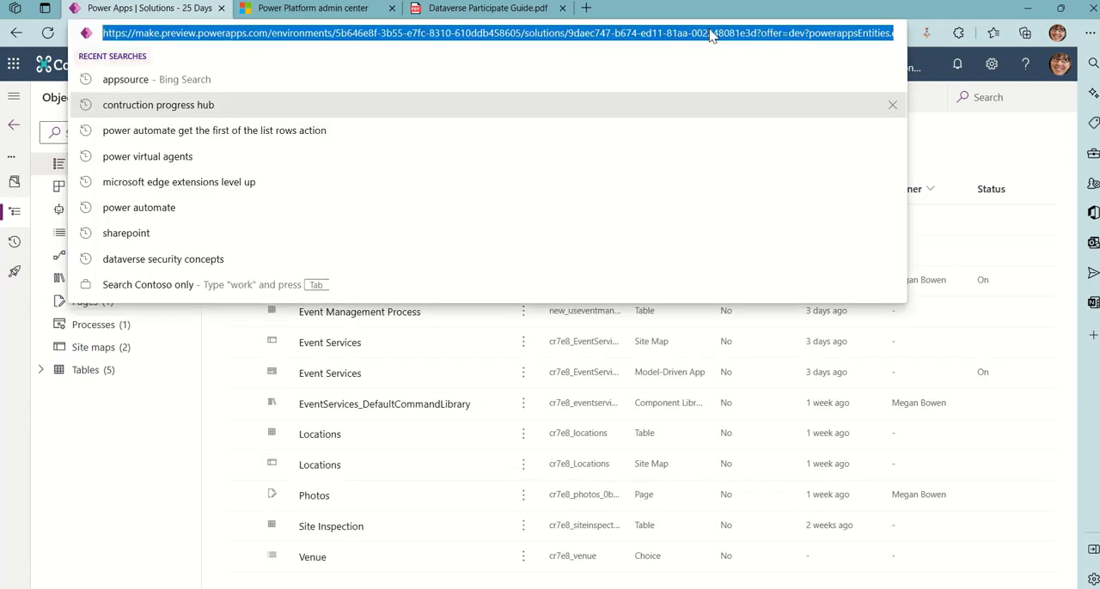
key("End")
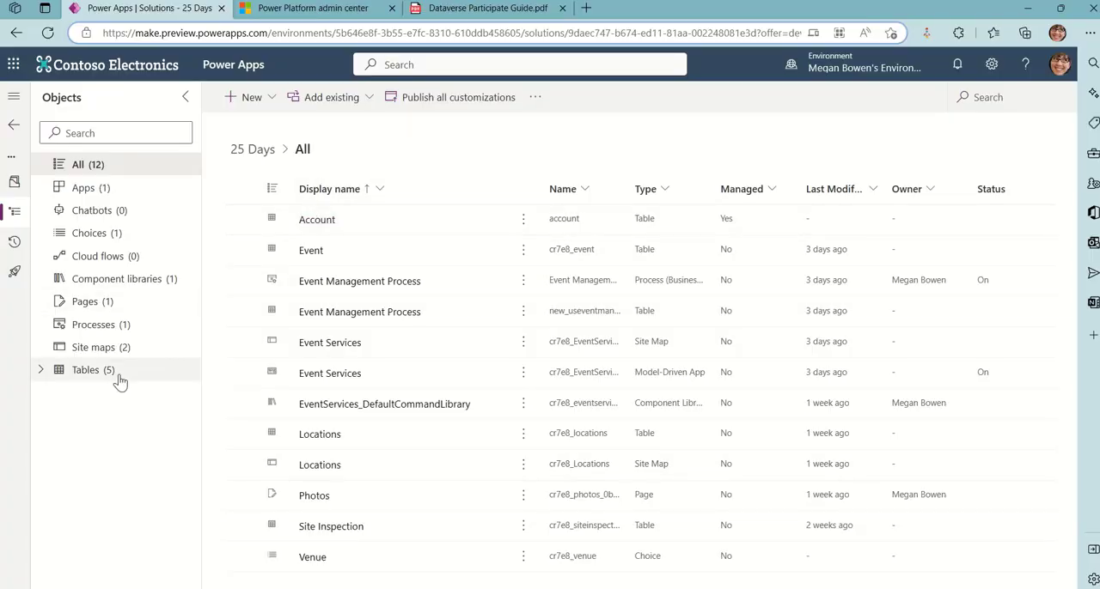
Start a new table from external data in the 25 Days solution using the existing SharePoint connection
left_click(272, 101)
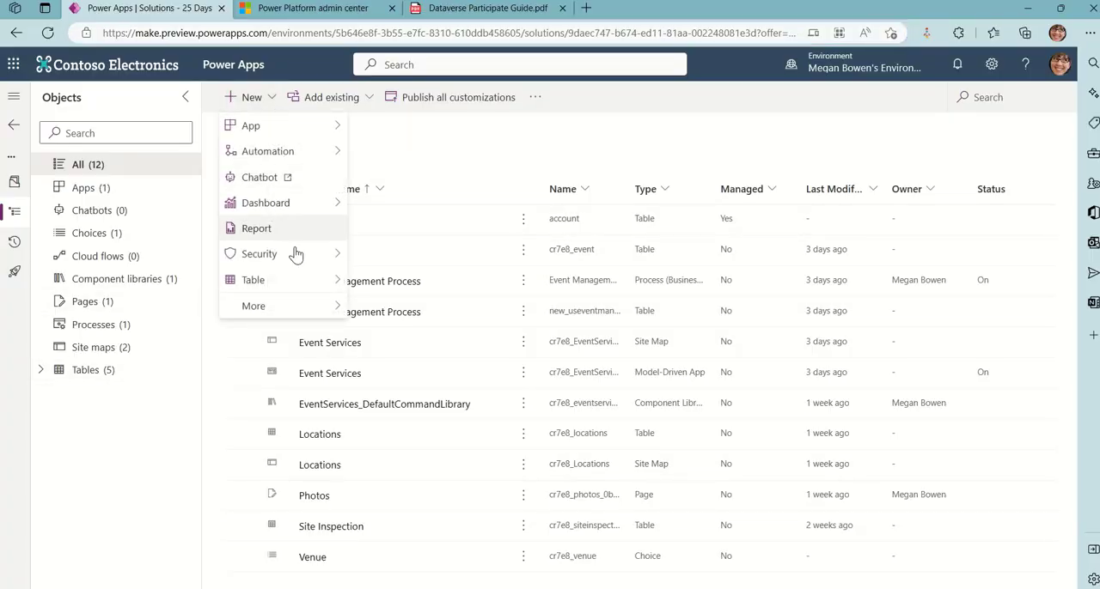
mouse_move(307, 280)
left_click(434, 302)
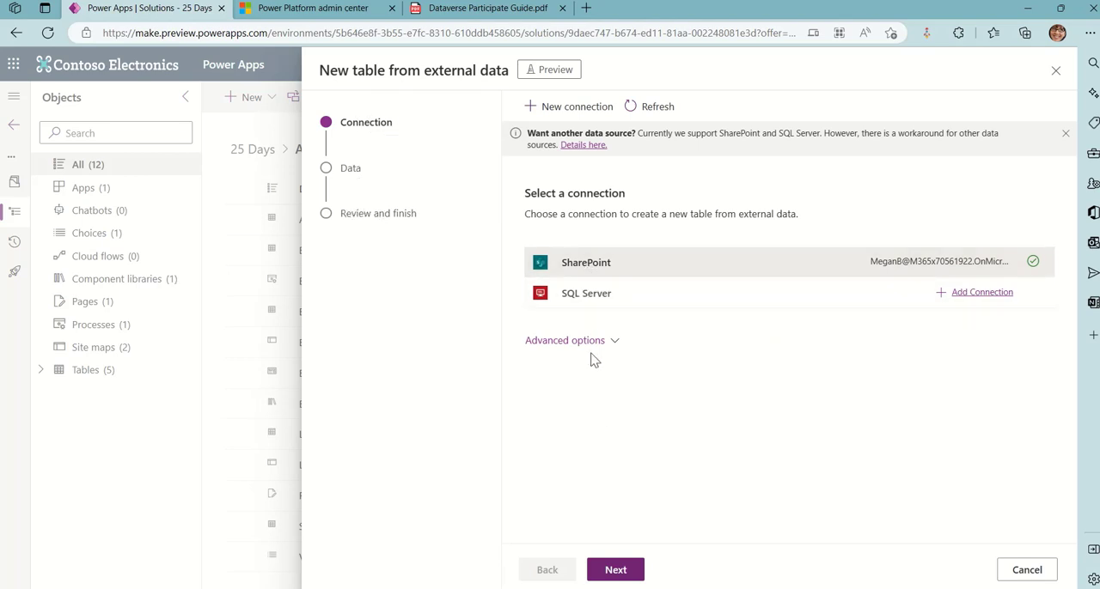
left_click(614, 569)
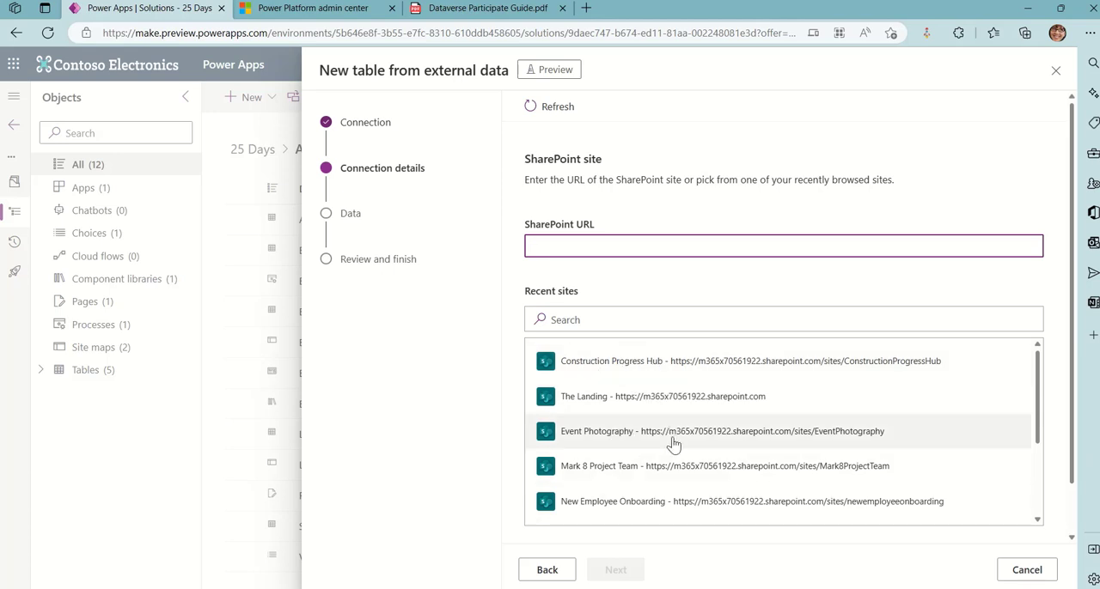
Choose the Construction Progress Hub site and its Arb Listings list as the new table's source, keeping name configuration enabled
scroll(674, 447, "down", 3)
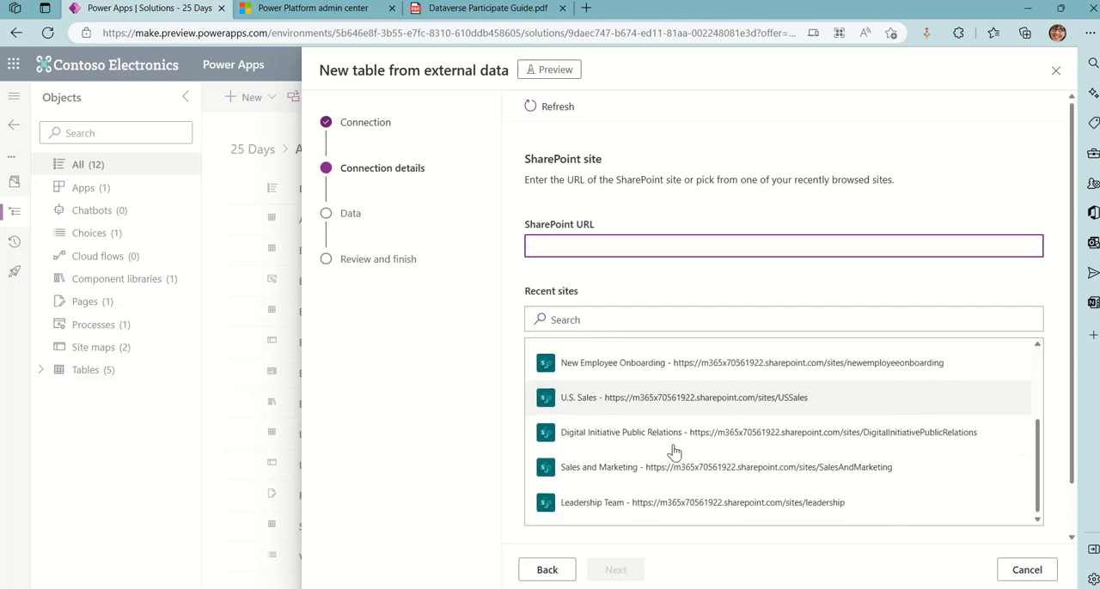
scroll(675, 452, "up", 3)
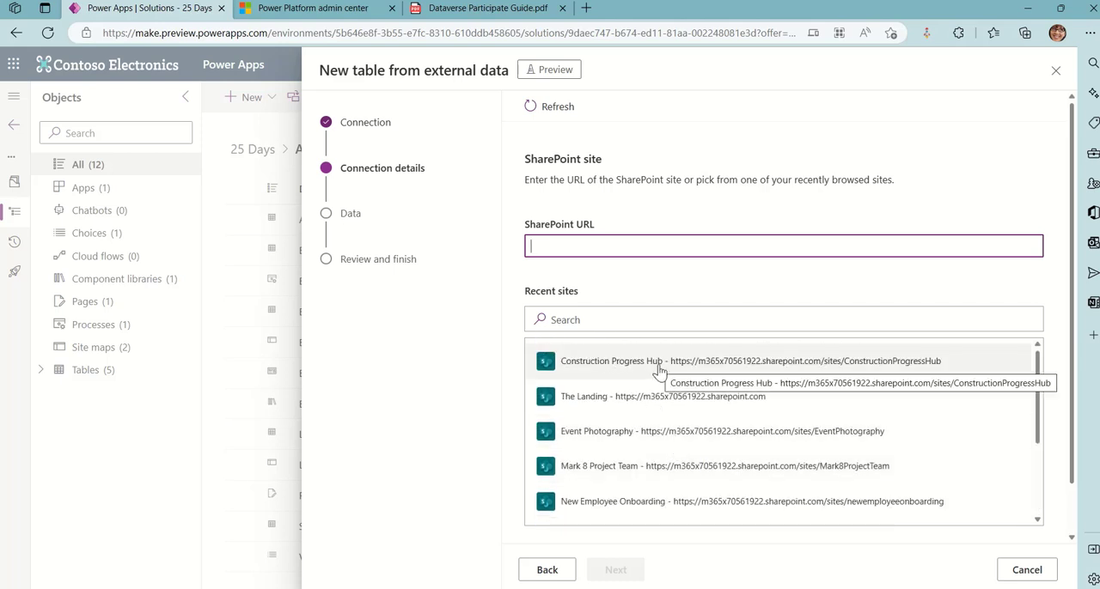
left_click(659, 371)
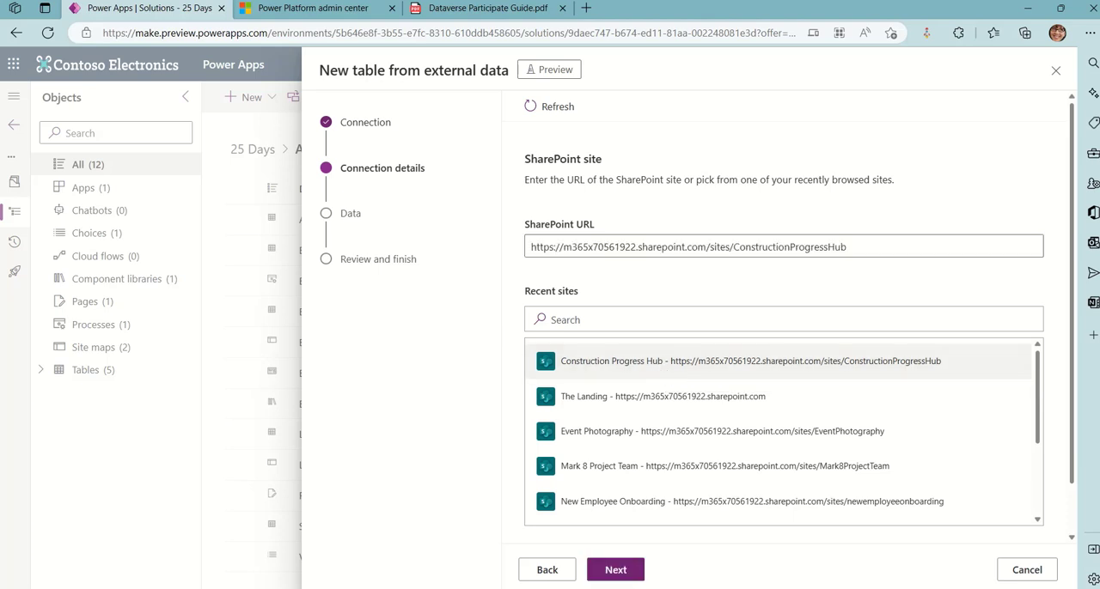
left_click(627, 579)
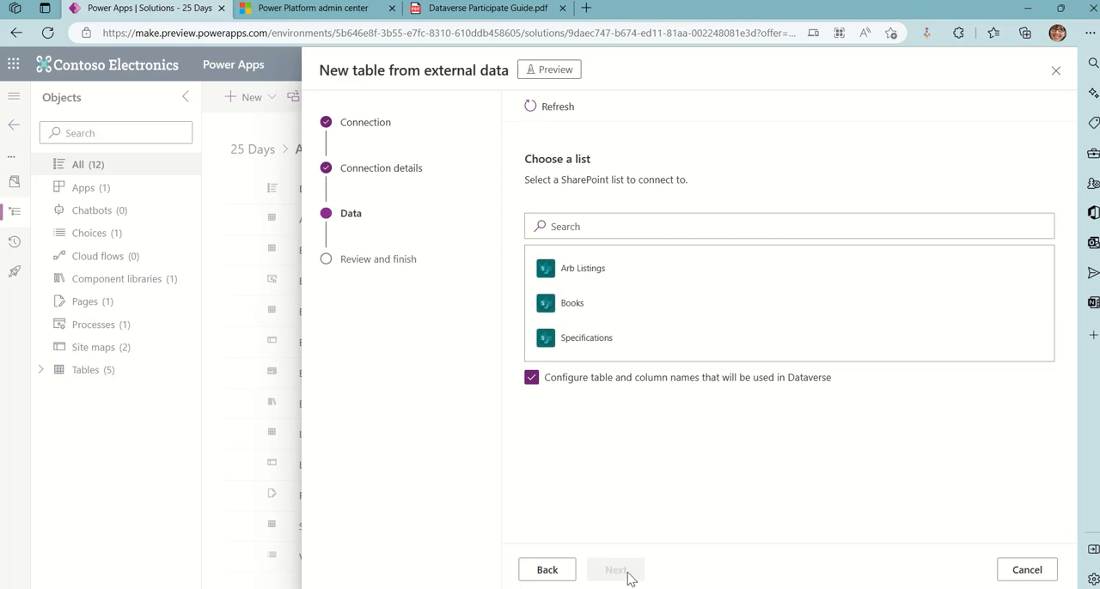
left_click(609, 281)
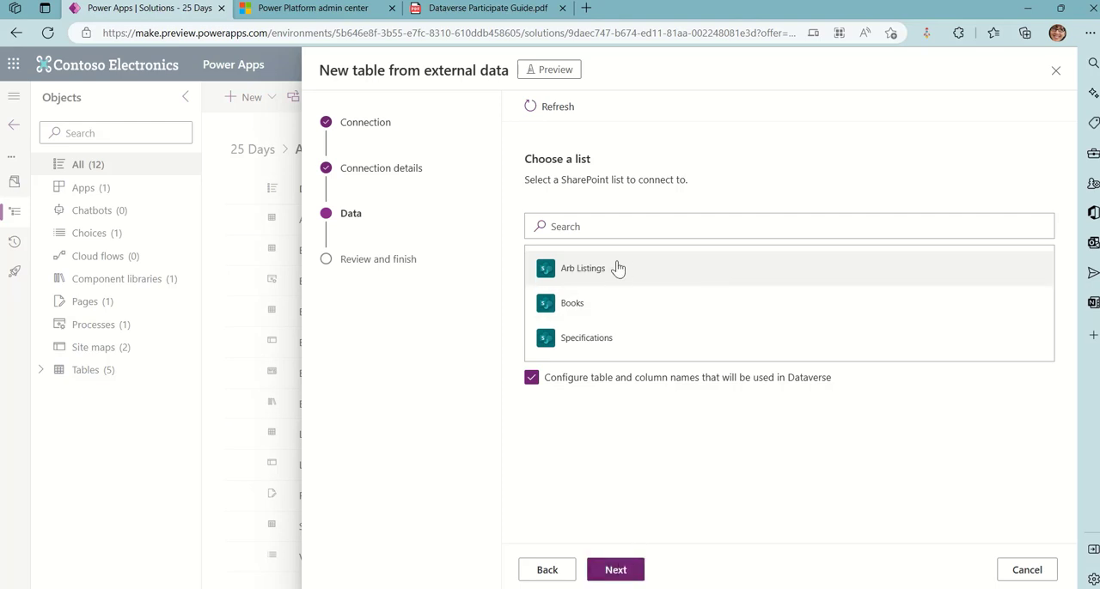
left_click(613, 570)
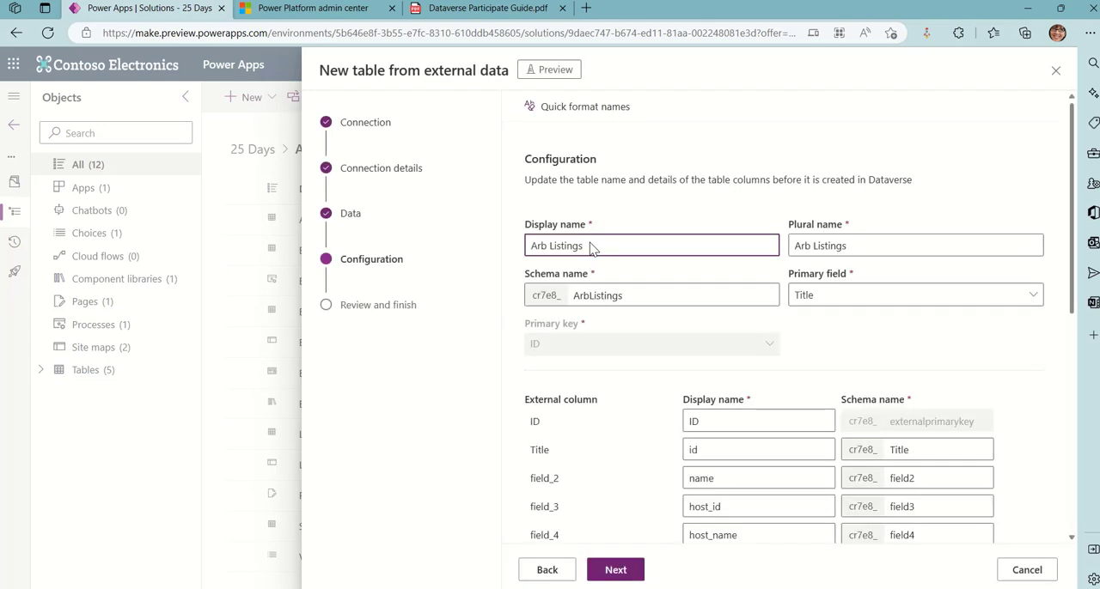
Set the new table's display name and schema name to AptLists and its primary field to field_2
triple_click(591, 248)
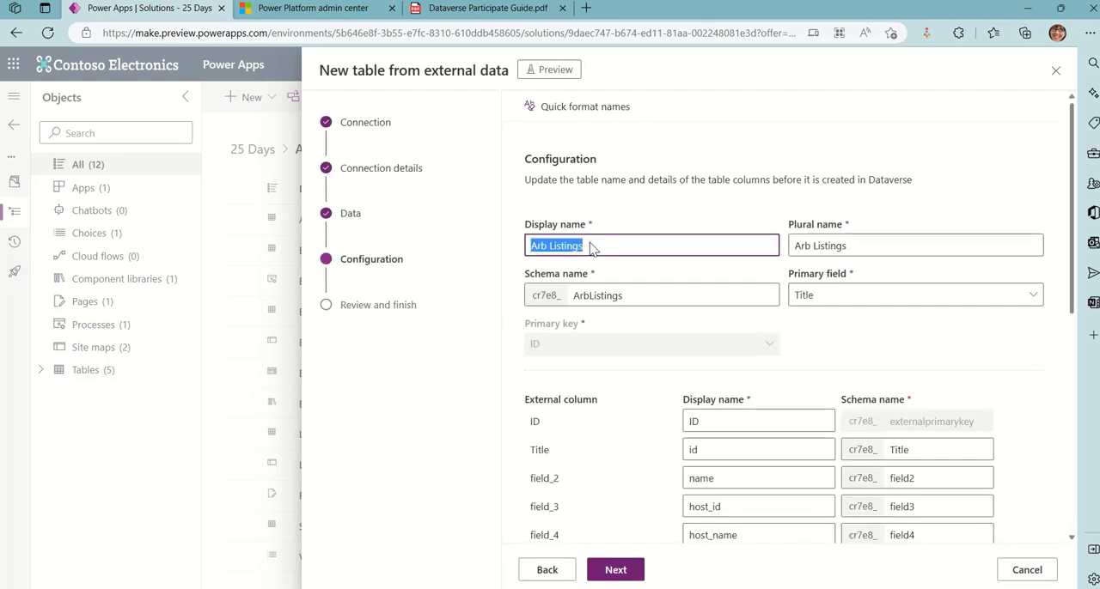
type("AptList")
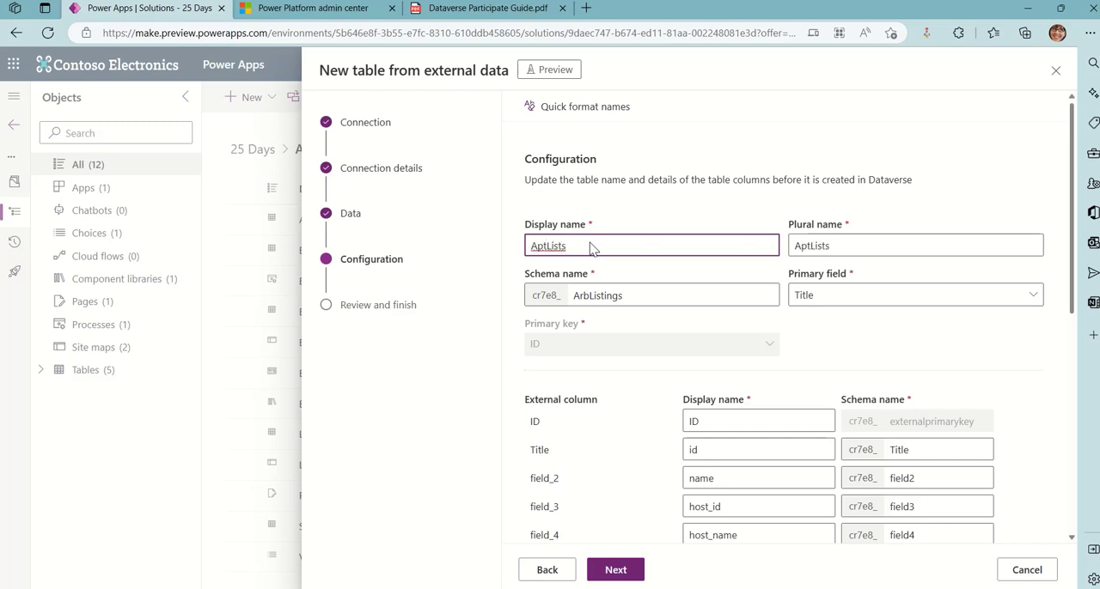
left_click_drag(575, 248, 503, 249)
key("ctrl+c")
left_click(591, 296)
left_click_drag(624, 296, 565, 296)
key("ctrl+v")
left_click(609, 248)
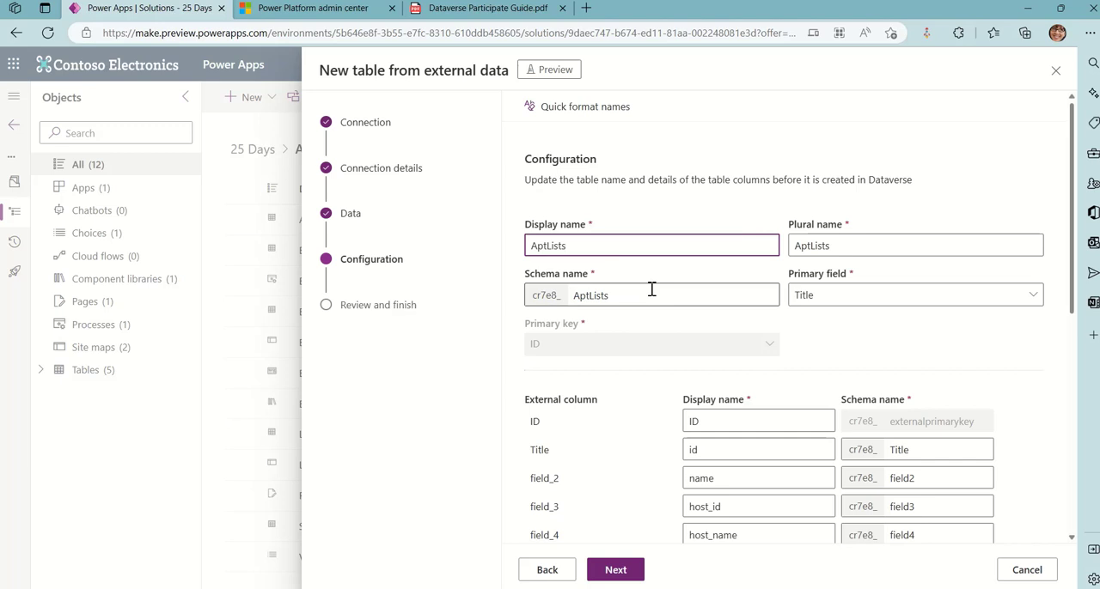
left_click(872, 303)
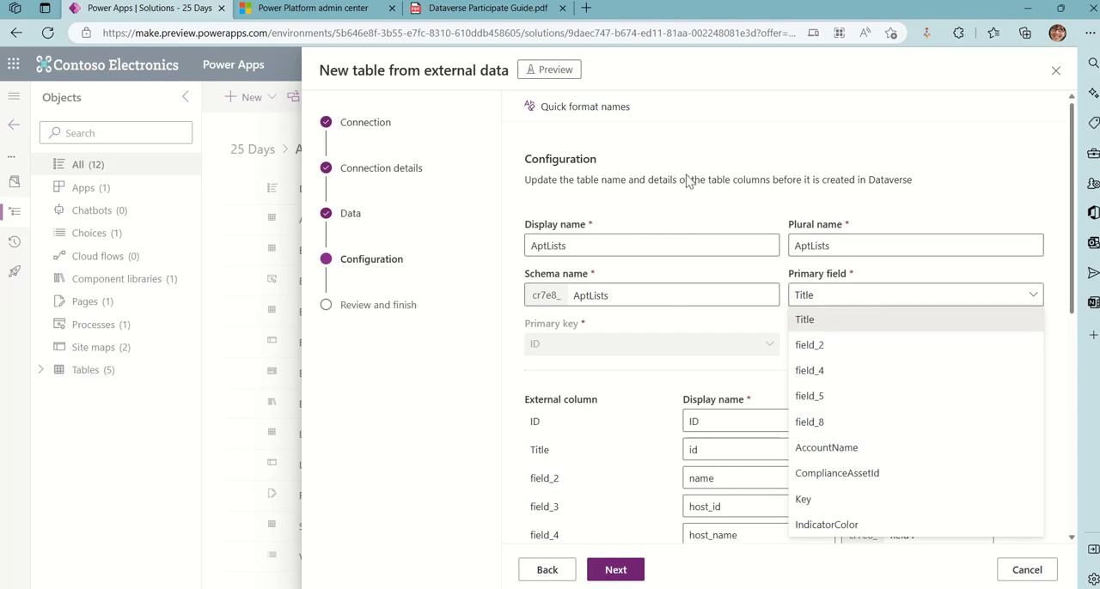
left_click(842, 346)
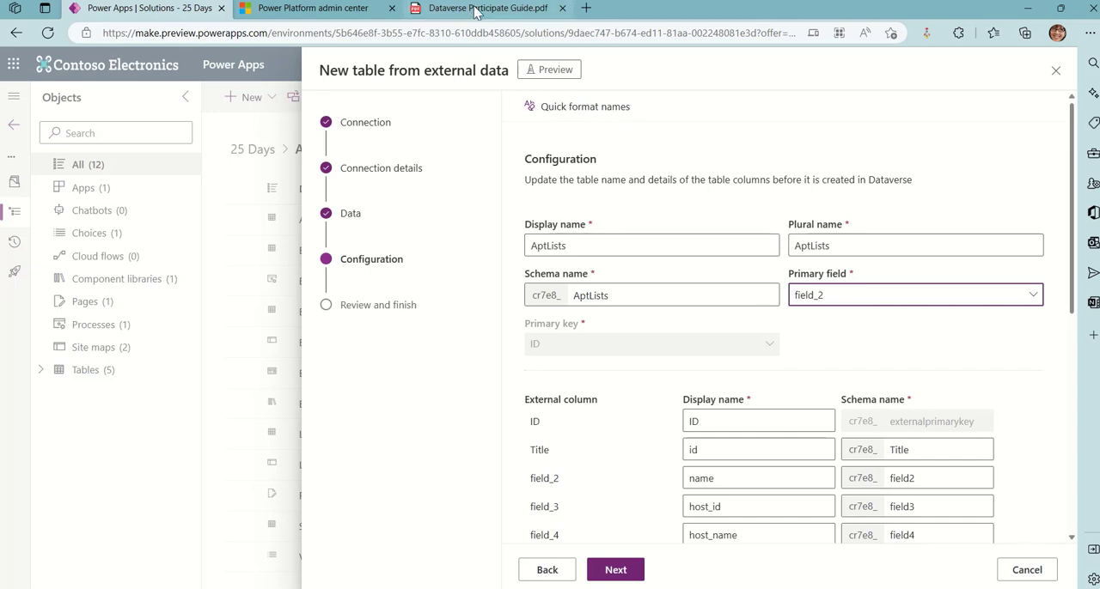
Switch to the Arb Listings list in SharePoint and open its list settings
mouse_move(492, 5)
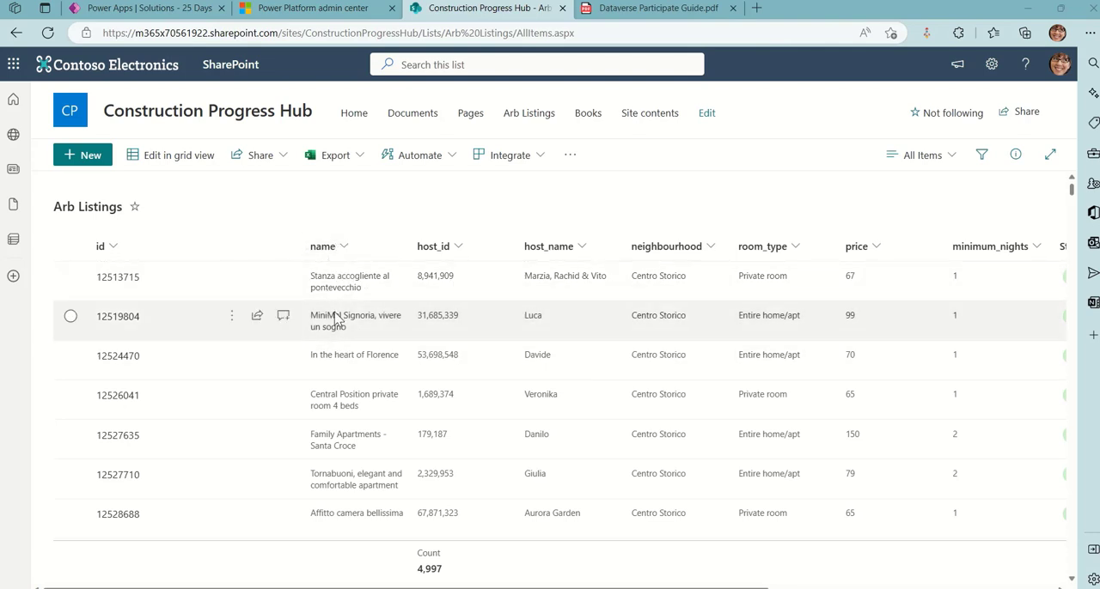
left_click(991, 64)
left_click(886, 212)
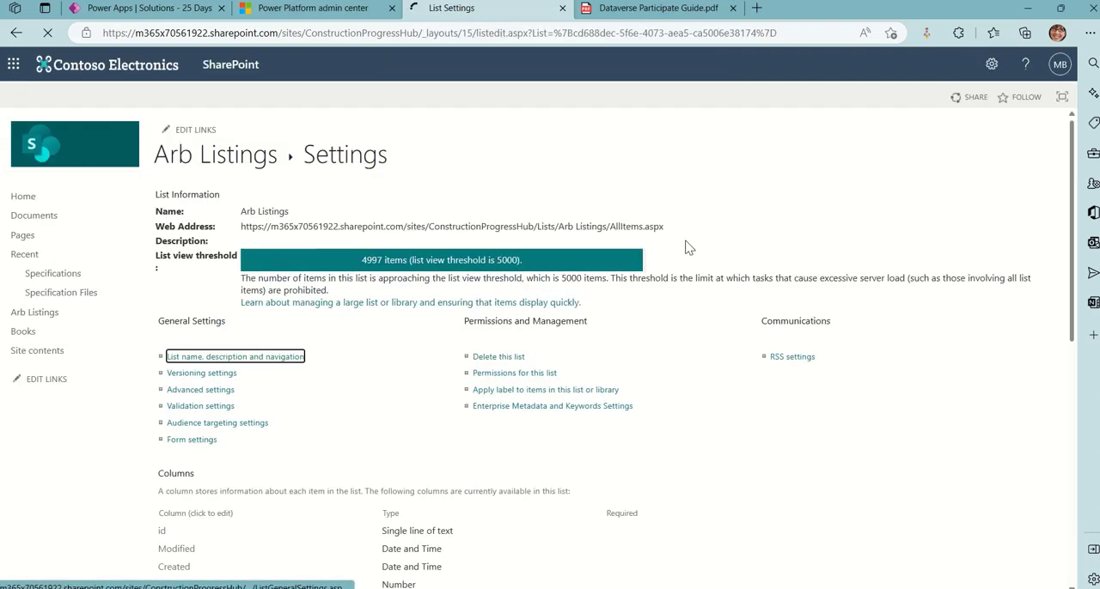
Open the name column of the Arb Listings list and check its internal field name in the page address
scroll(348, 374, "down", 5)
left_click(179, 391)
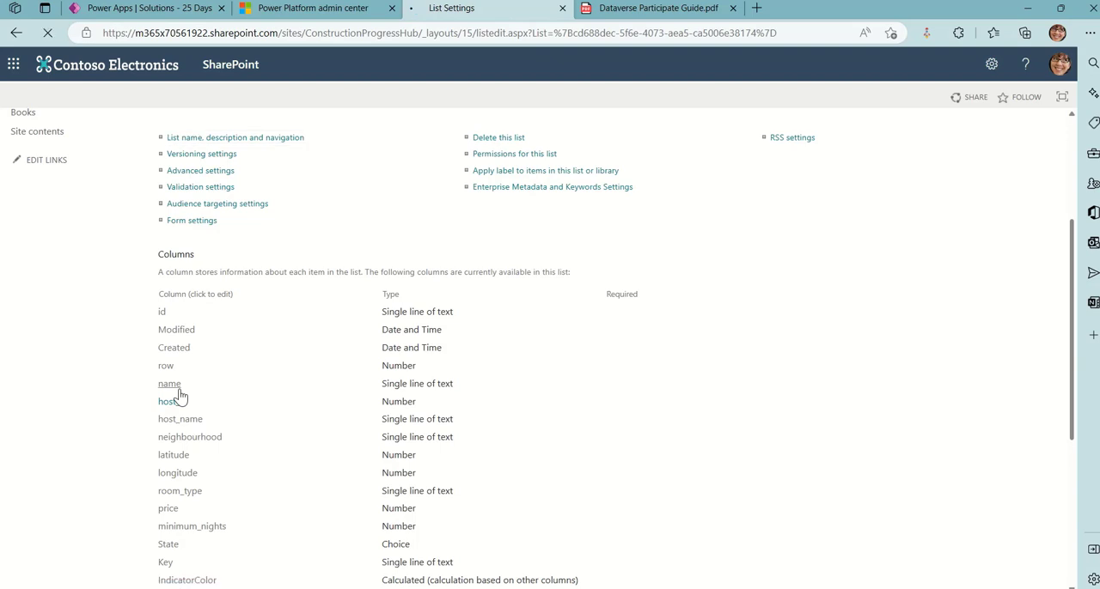
left_click(737, 38)
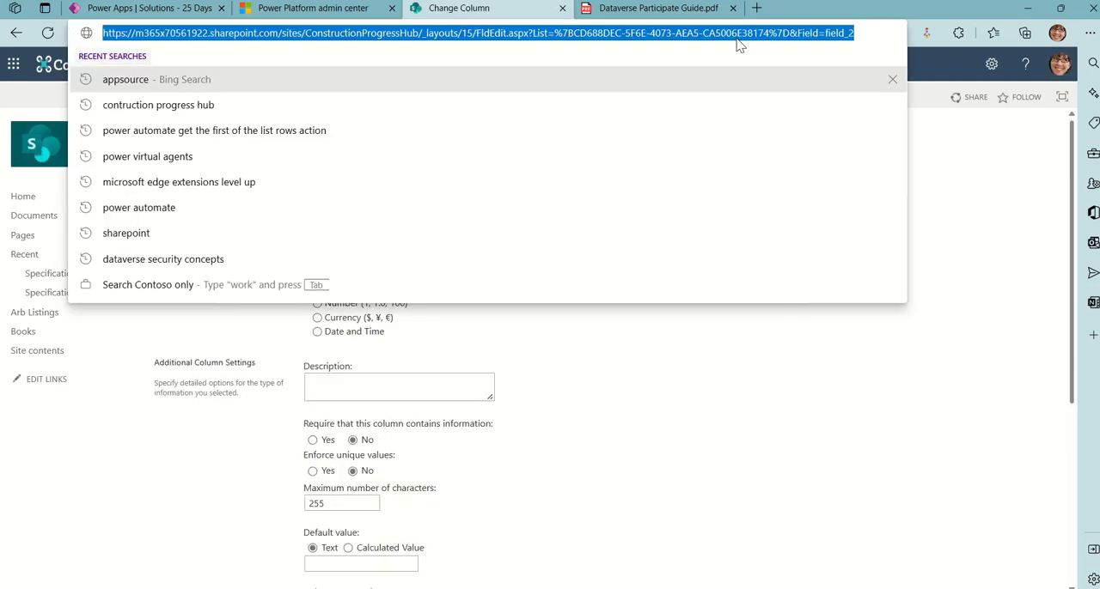
left_click(961, 268)
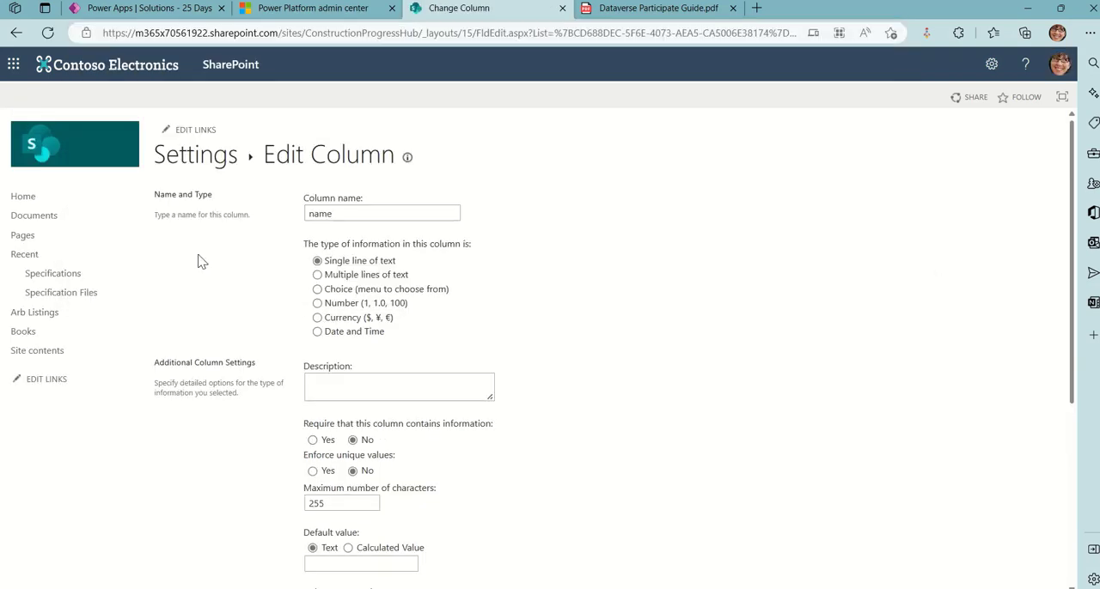
Return to the new table's configuration in Power Apps and set the schema name of column field_2 to name
left_click(171, 10)
left_click(844, 302)
left_click(846, 301)
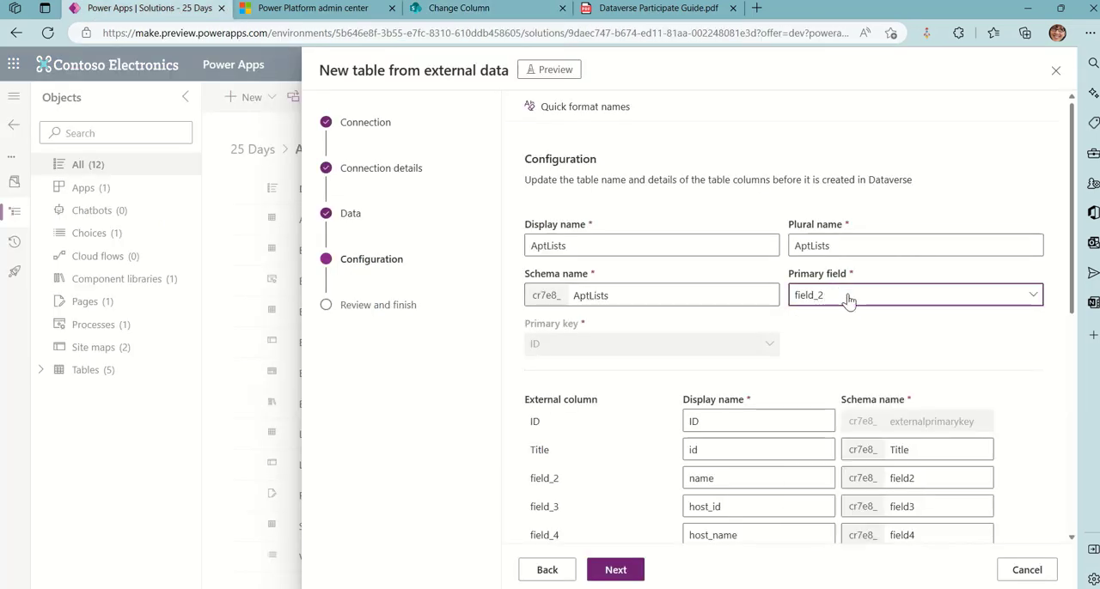
scroll(1060, 347, "down", 5)
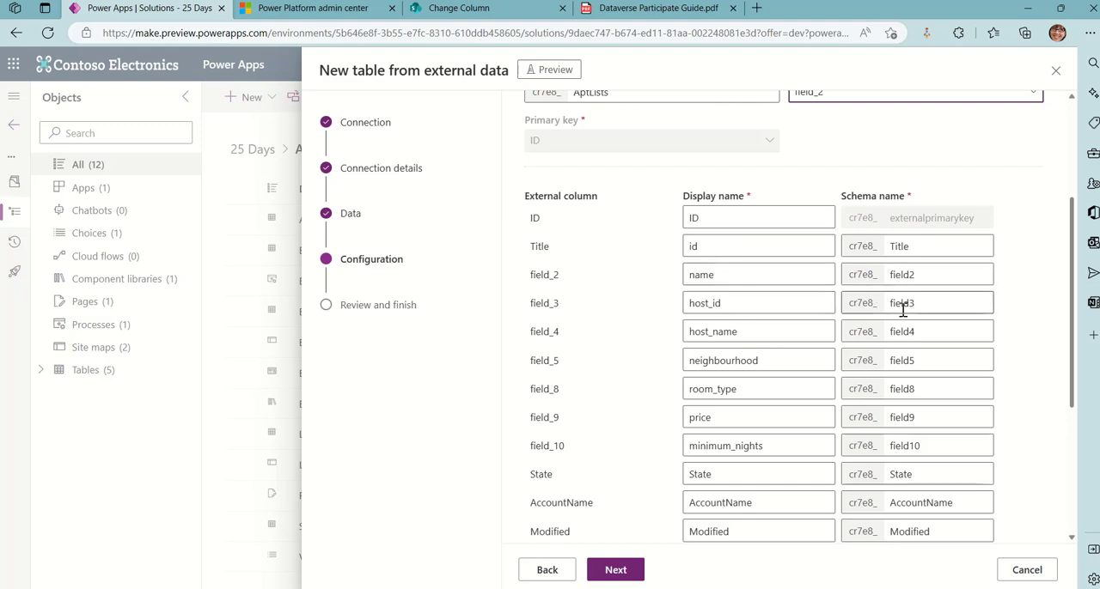
scroll(902, 311, "down", 1)
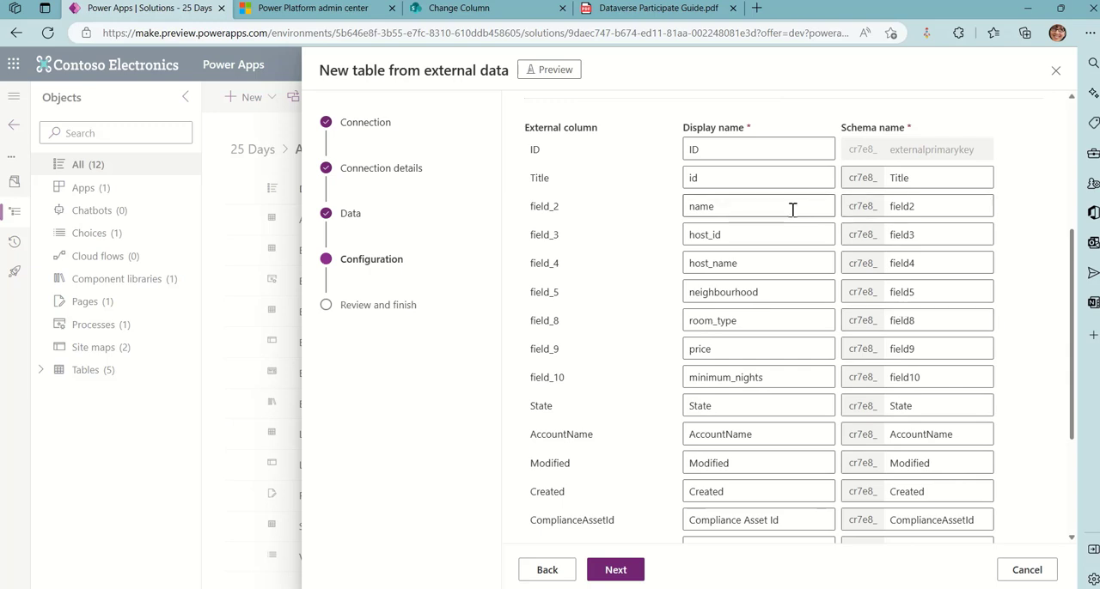
double_click(741, 214)
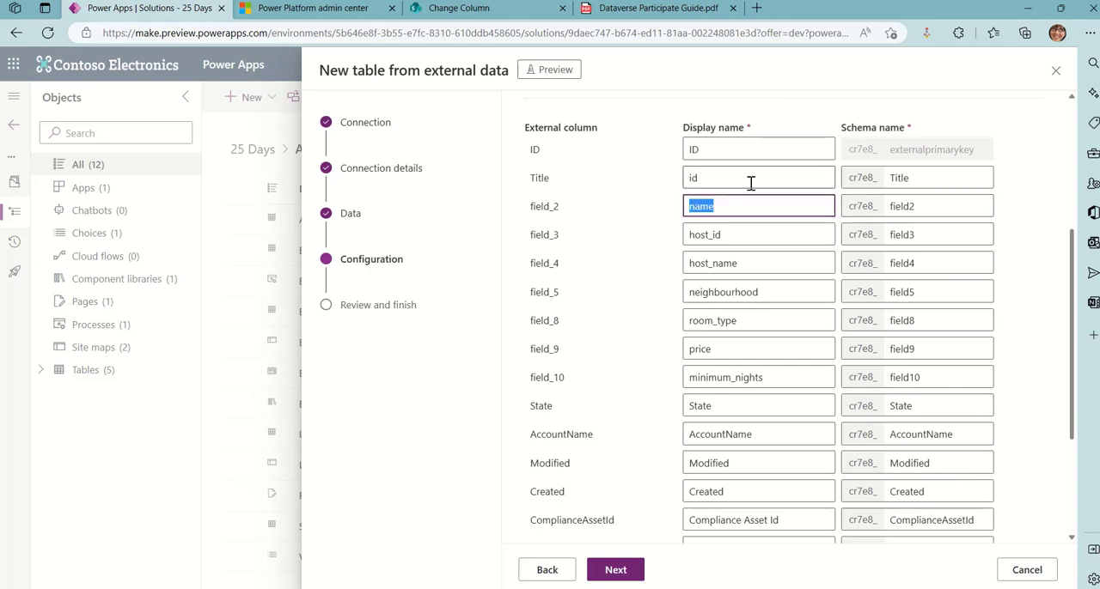
left_click(940, 203)
double_click(940, 204)
key("ctrl+v")
Set the schema names of columns field_3 and field_4 to host_id and host_name, matching their display names
left_click(776, 237)
double_click(727, 229)
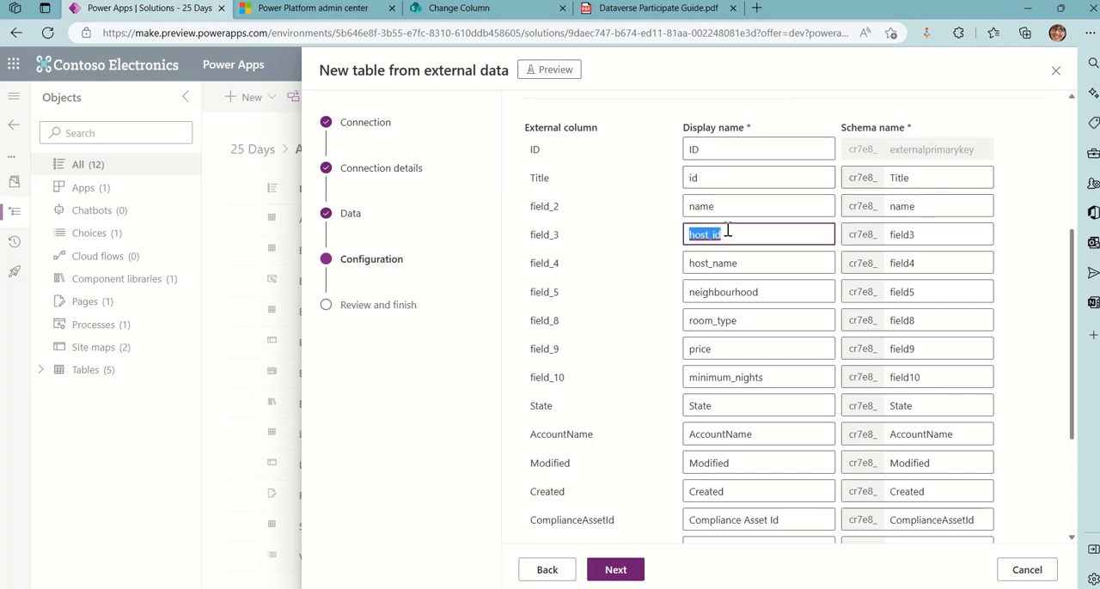
left_click(933, 234)
double_click(933, 234)
key("ctrl+v")
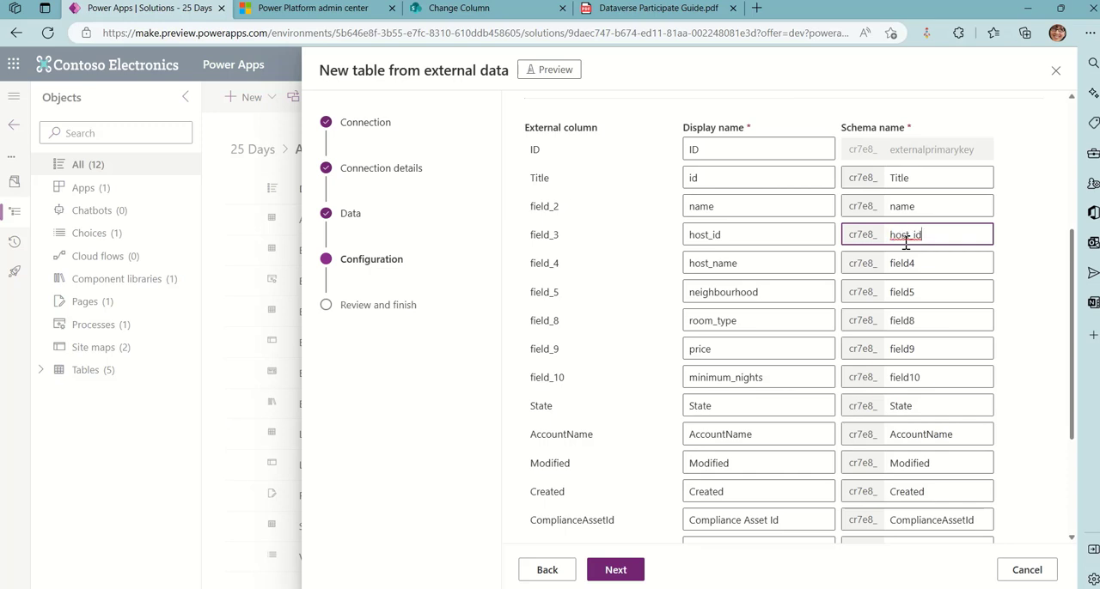
double_click(772, 259)
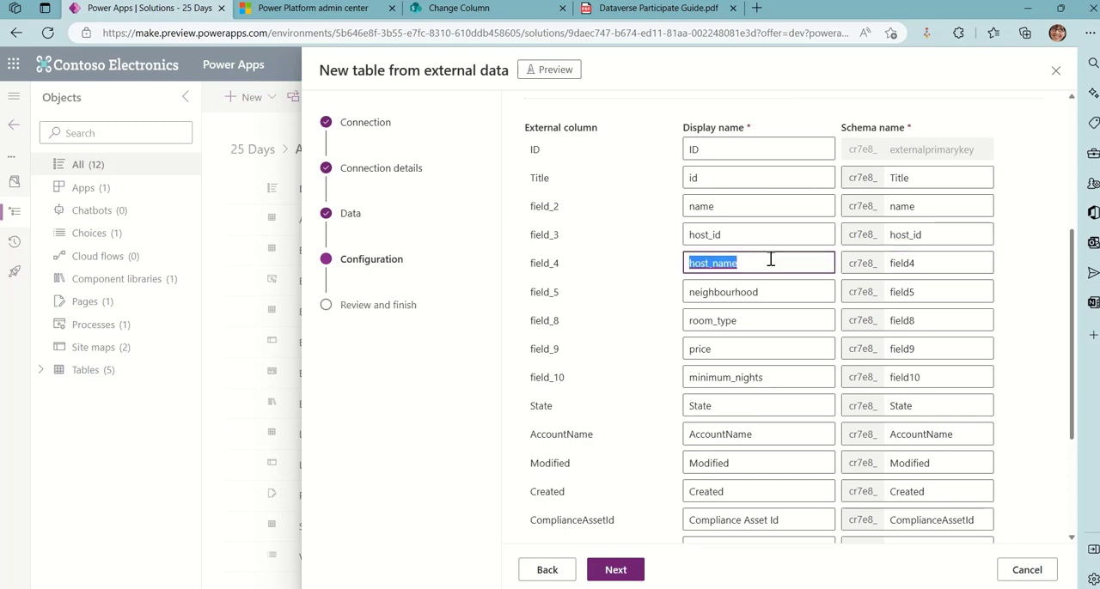
double_click(938, 266)
key("ctrl+v")
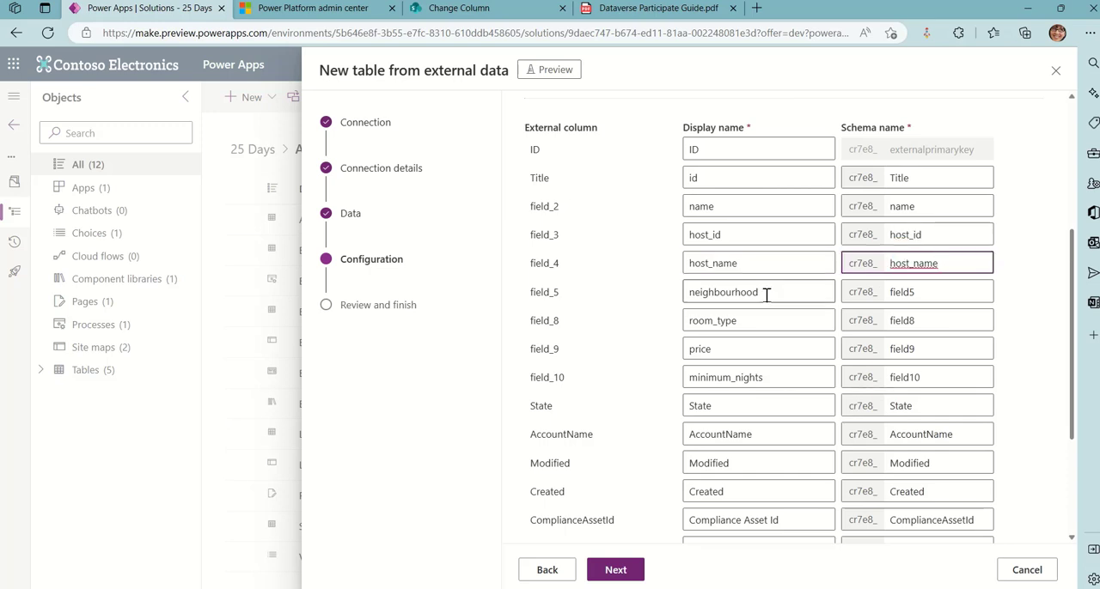
Set the schema names of columns field_5 and field_8 to neighbourhood and room_type
double_click(766, 294)
double_click(907, 290)
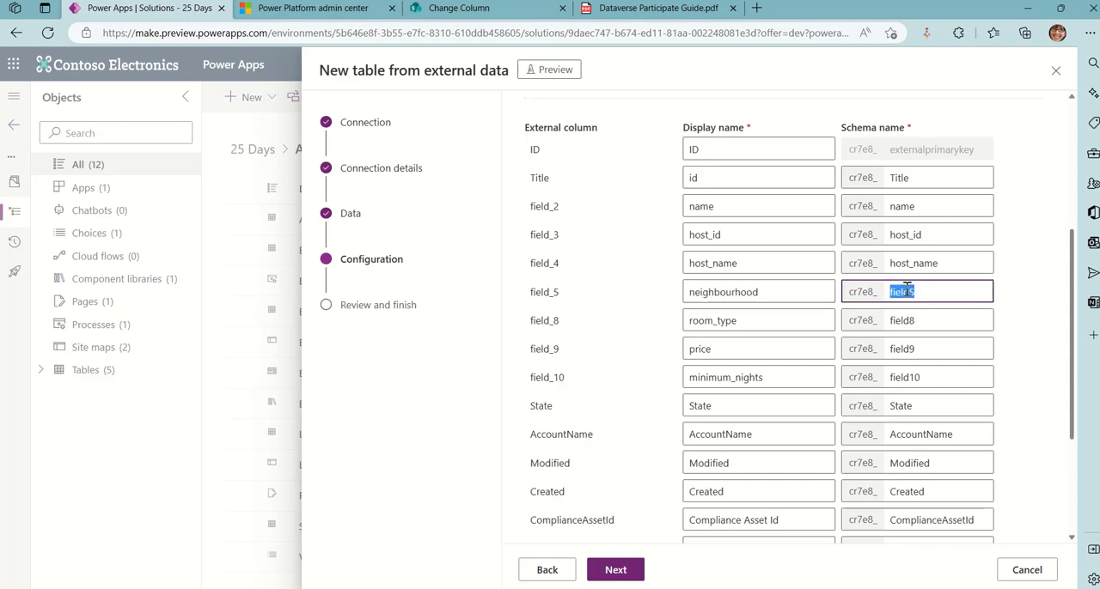
key("ctrl+v")
double_click(756, 320)
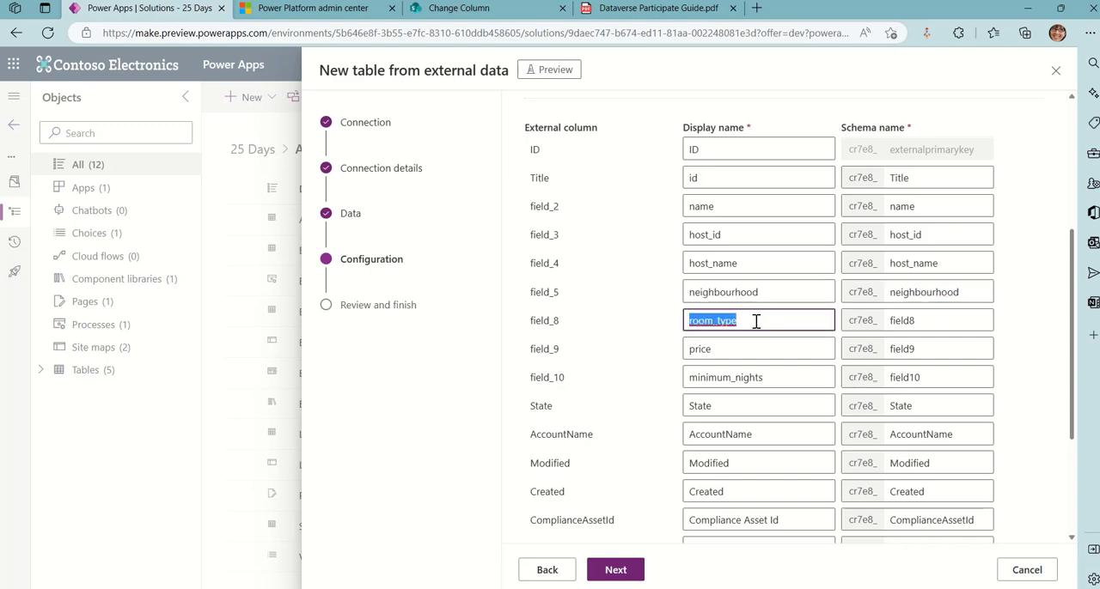
double_click(917, 314)
type("room_type")
Set the schema names of columns field_9 and field_10 to price and minimum_nights
double_click(773, 351)
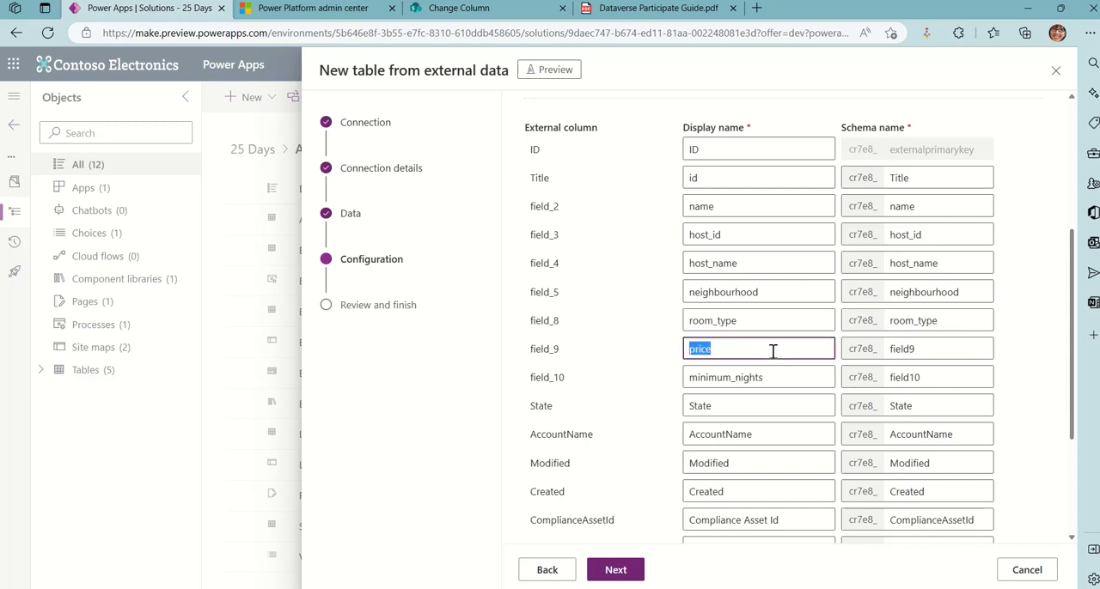
double_click(909, 349)
type("price")
left_click(767, 377)
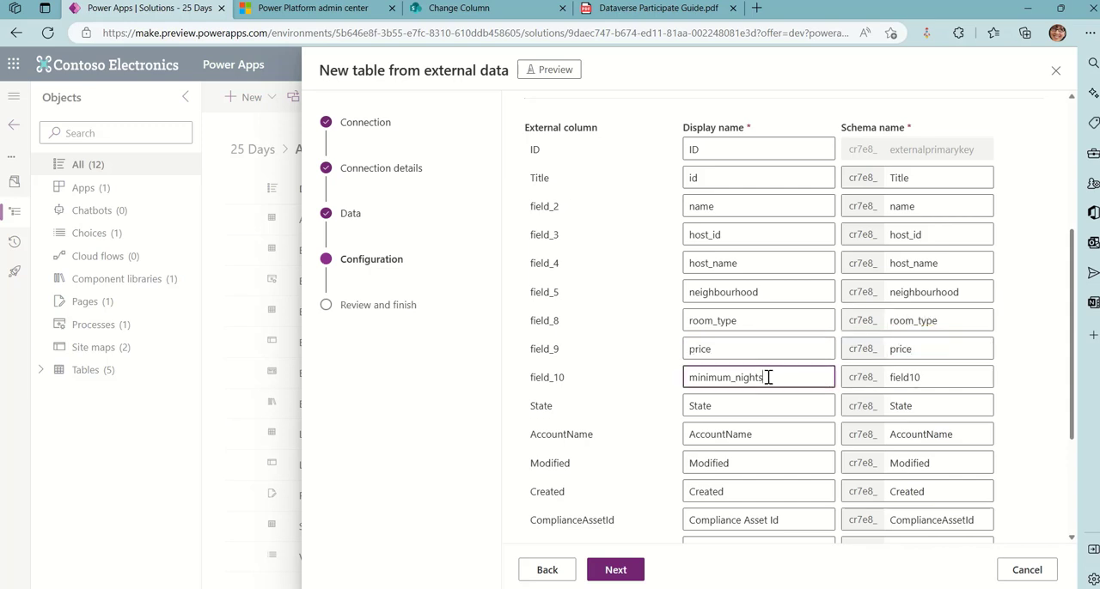
double_click(767, 377)
key("ctrl+c")
double_click(931, 383)
key("ctrl+v")
Match the remaining schema names to their display names, with row for field_1, latitude for field_6 and longitude for field_7
left_click(748, 409)
double_click(745, 408)
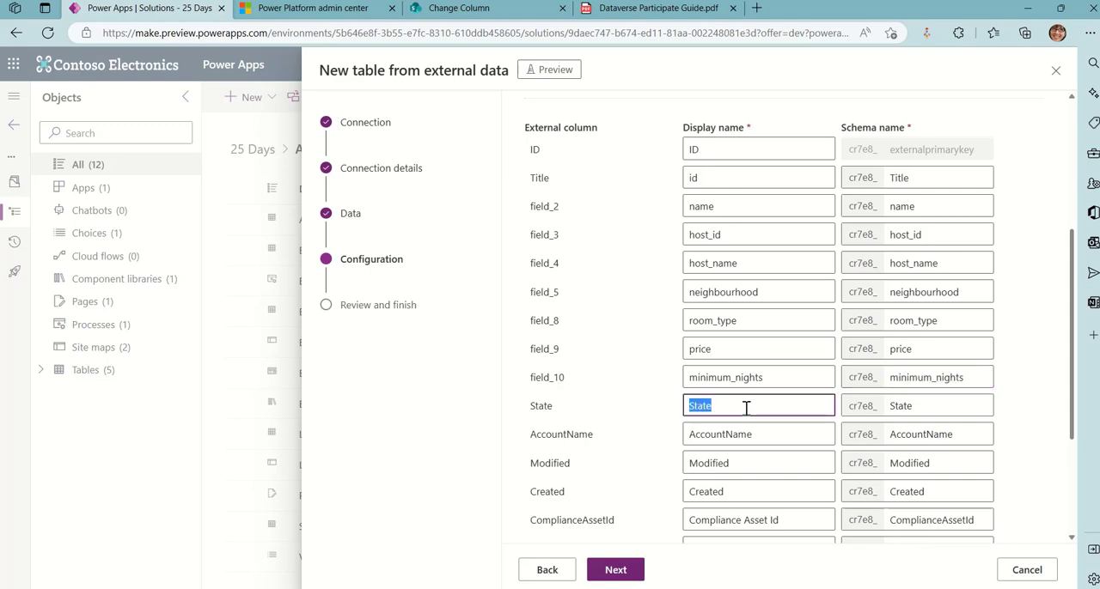
double_click(925, 405)
scroll(776, 248, "up", 2)
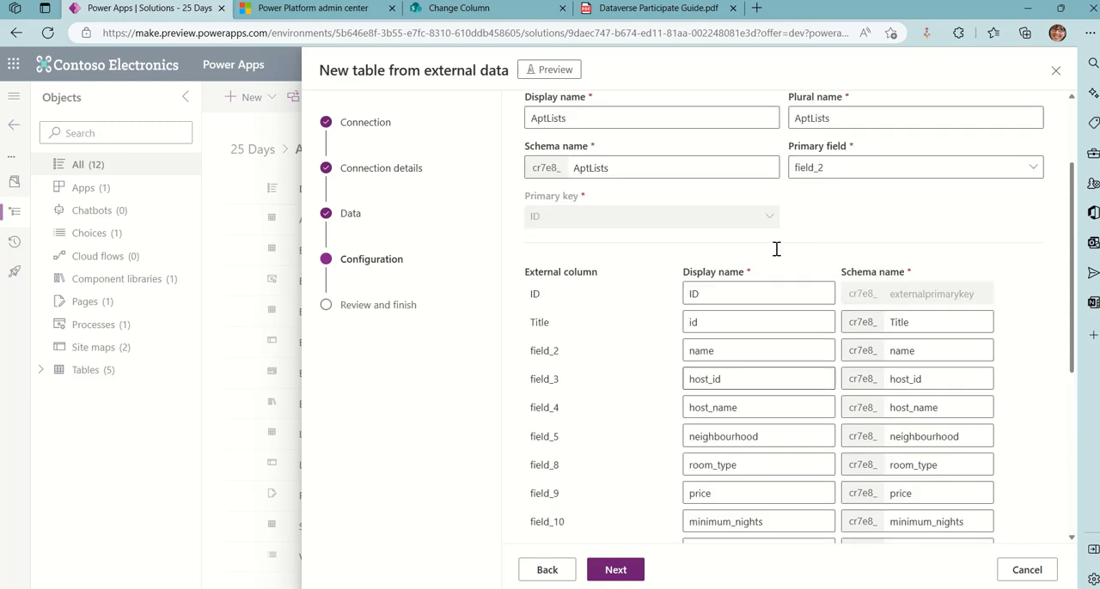
scroll(779, 260, "down", 2)
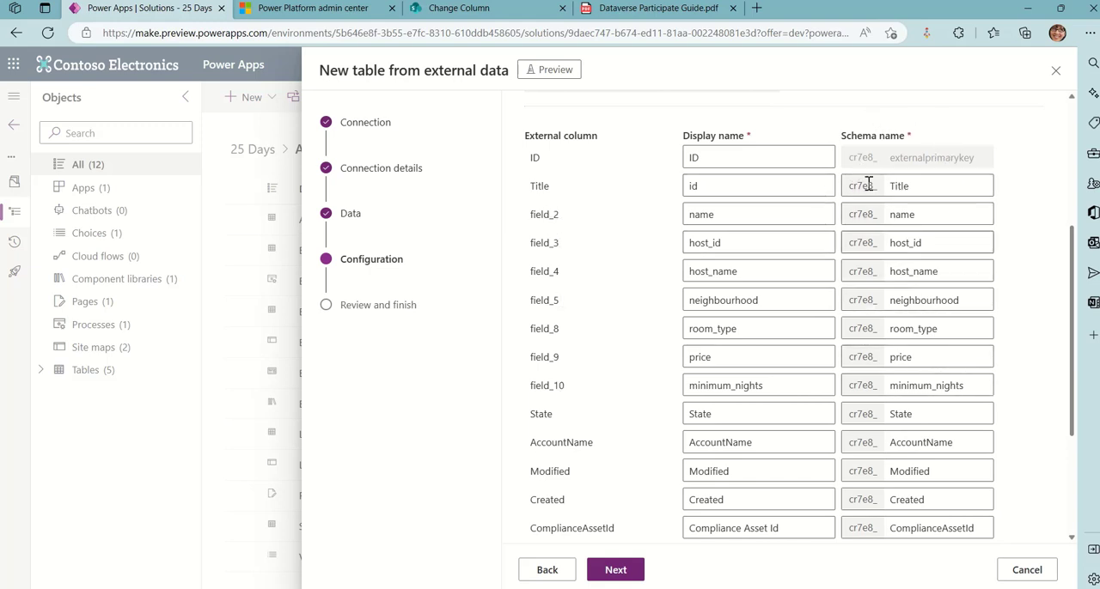
scroll(925, 420, "down", 3)
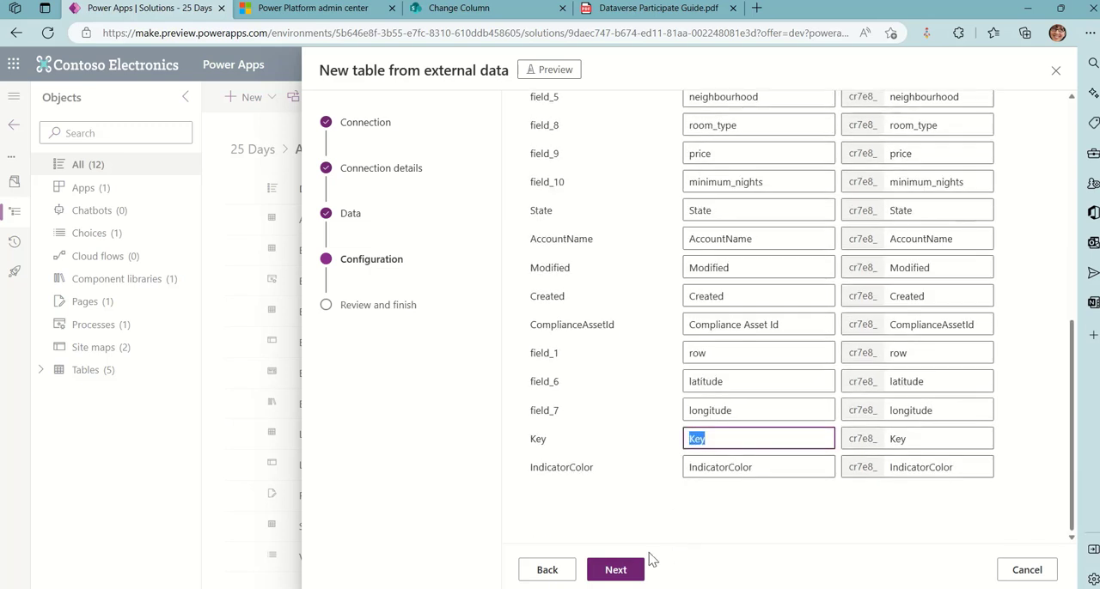
Proceed to the review of the data source and table details and finish creating the AptLists virtual table
left_click(639, 569)
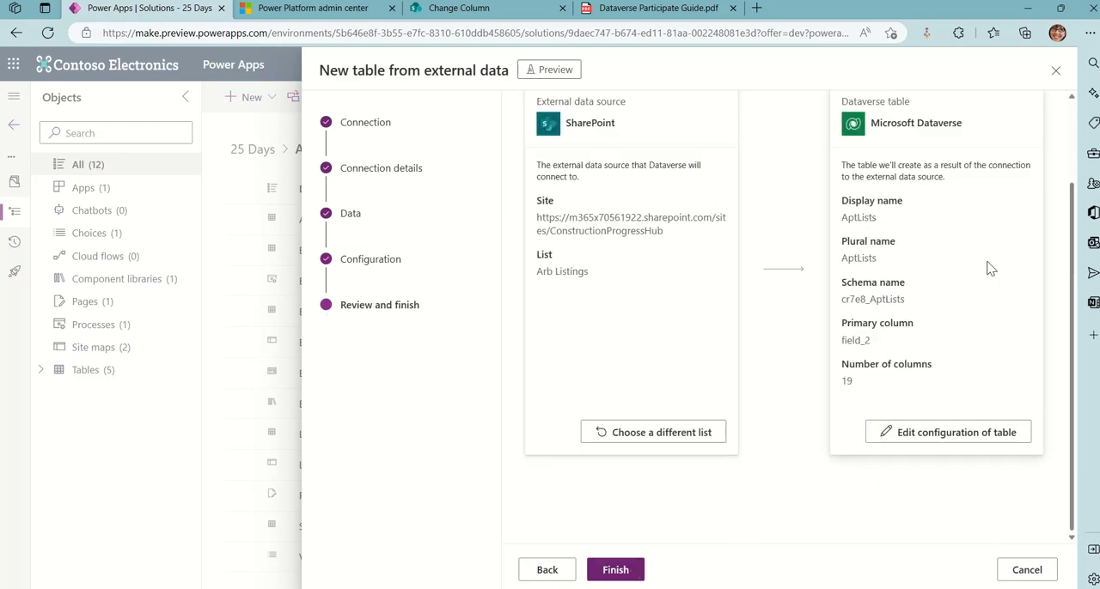
scroll(990, 269, "up", 2)
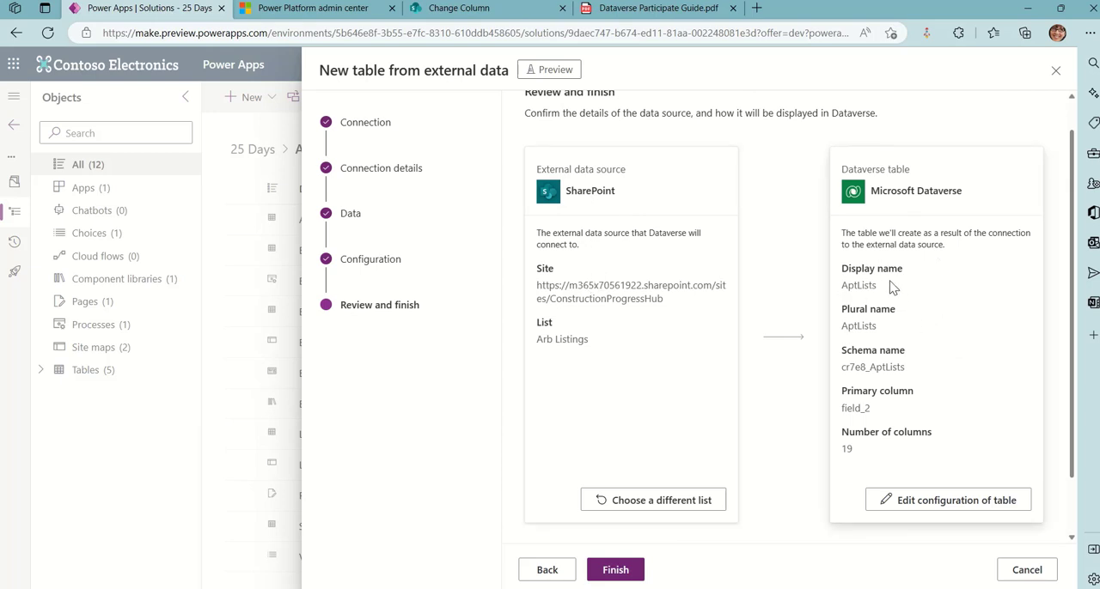
left_click(629, 570)
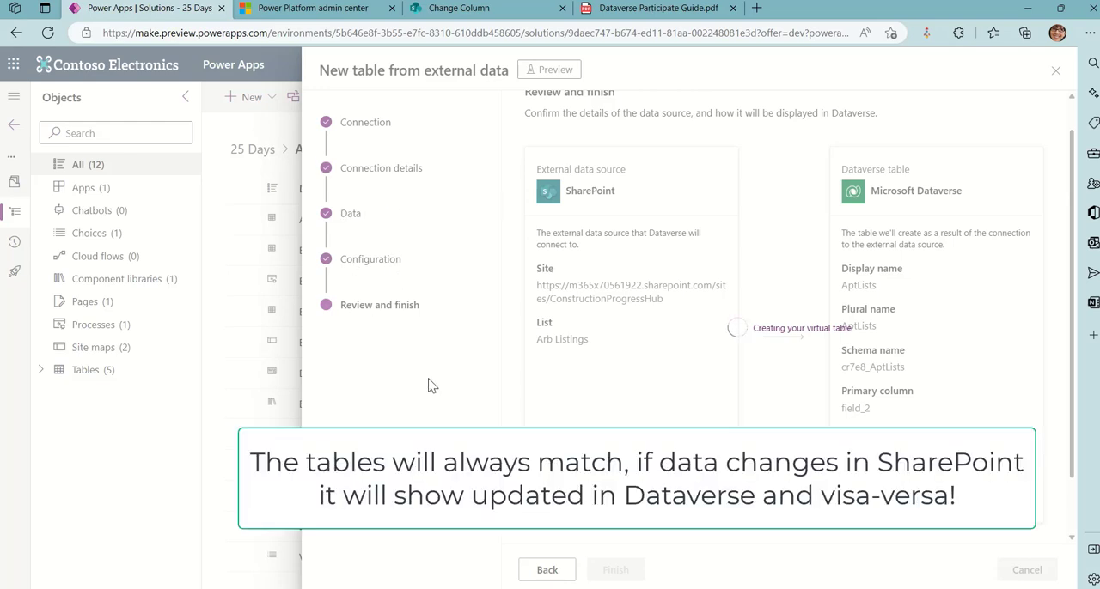
key("super+shift+s")
left_click_drag(309, 104, 443, 332)
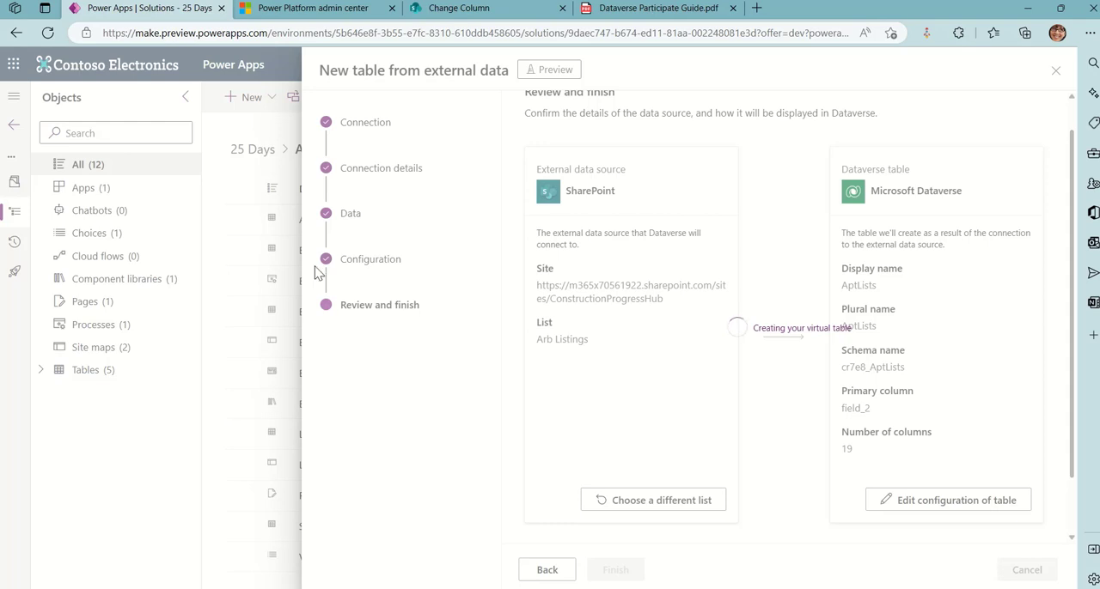
left_click(418, 39)
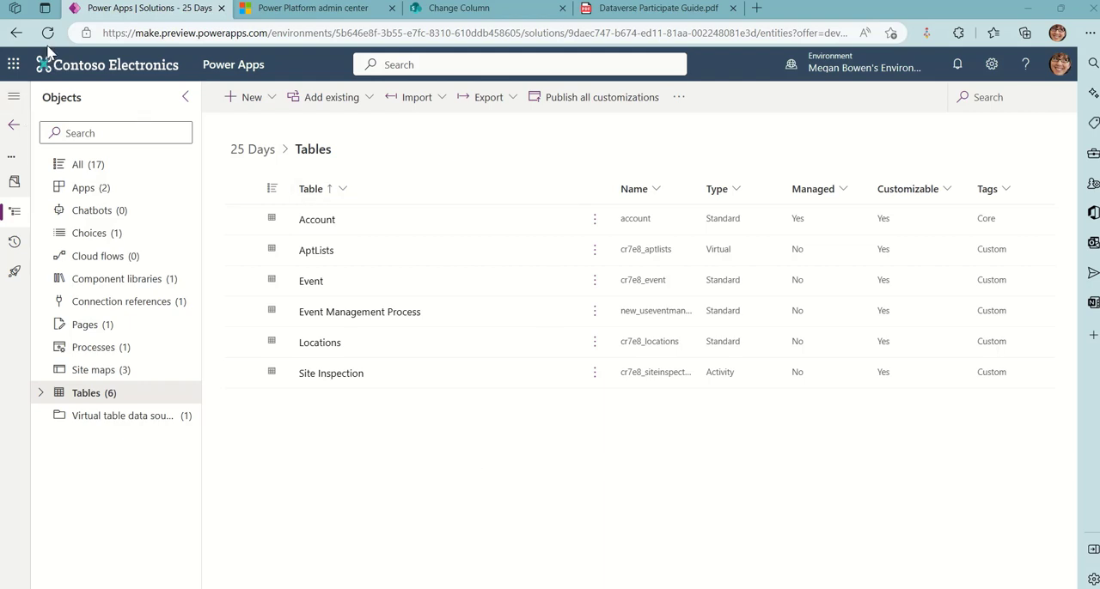
Try to open the AptLists table within the solution, and open the environment's Dataverse tables list instead
left_click(317, 255)
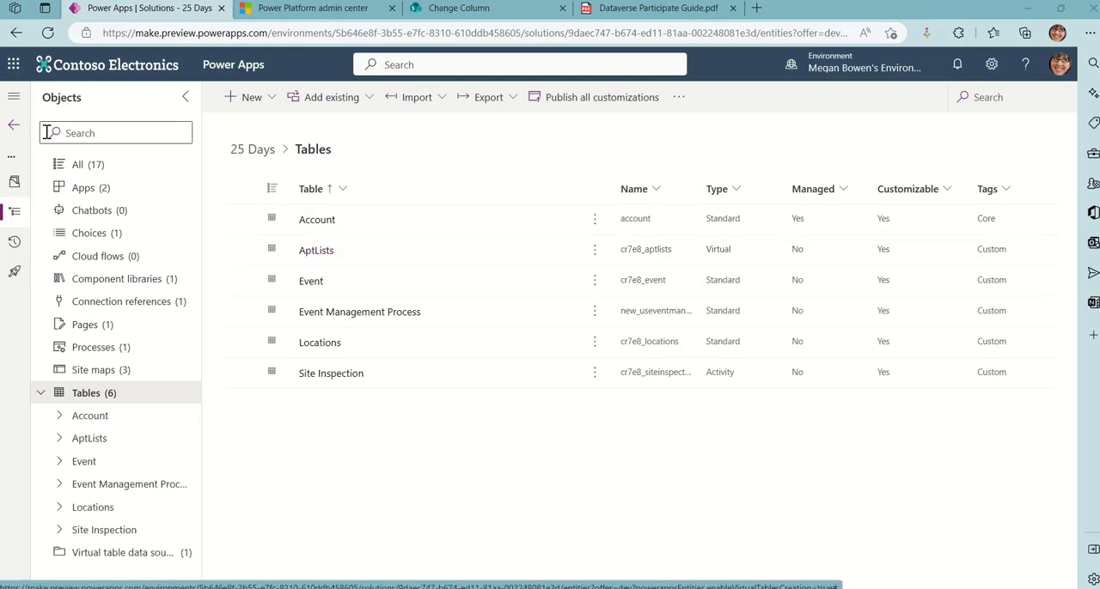
left_click(15, 128)
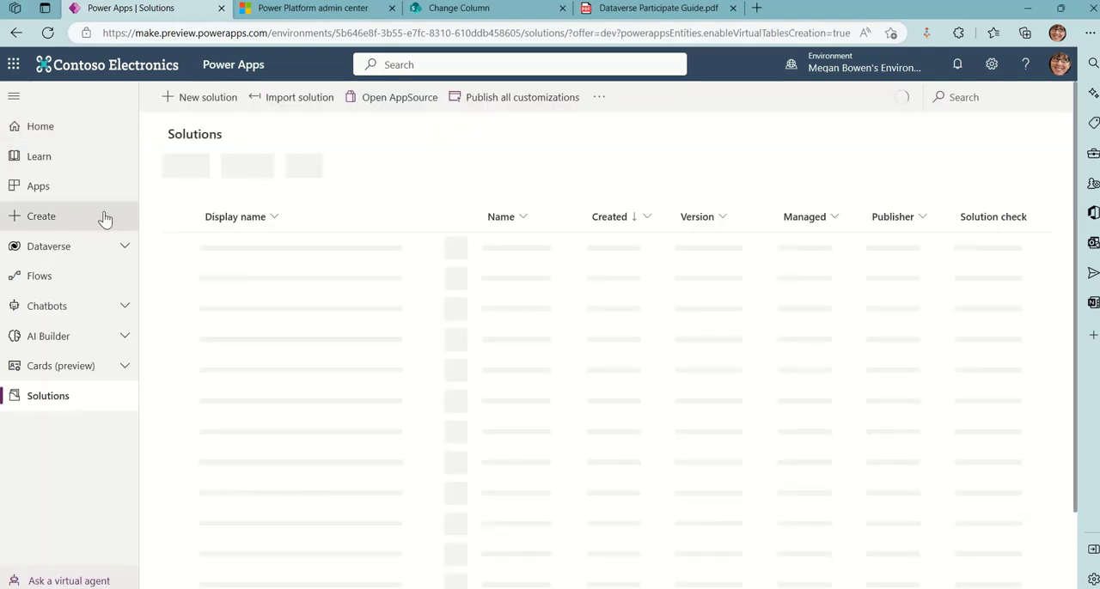
left_click(52, 247)
left_click(64, 282)
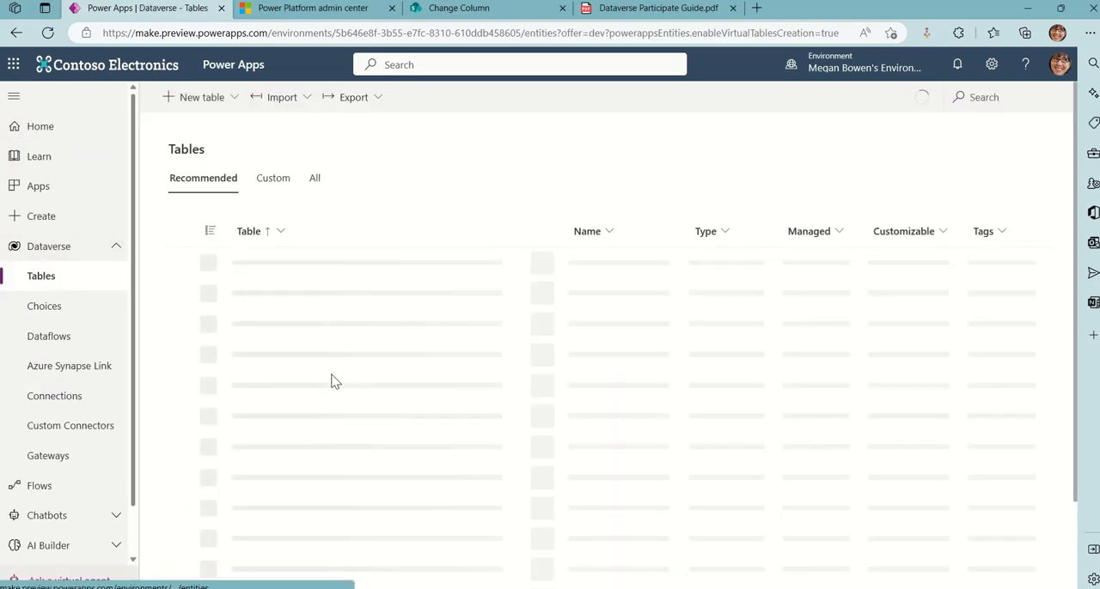